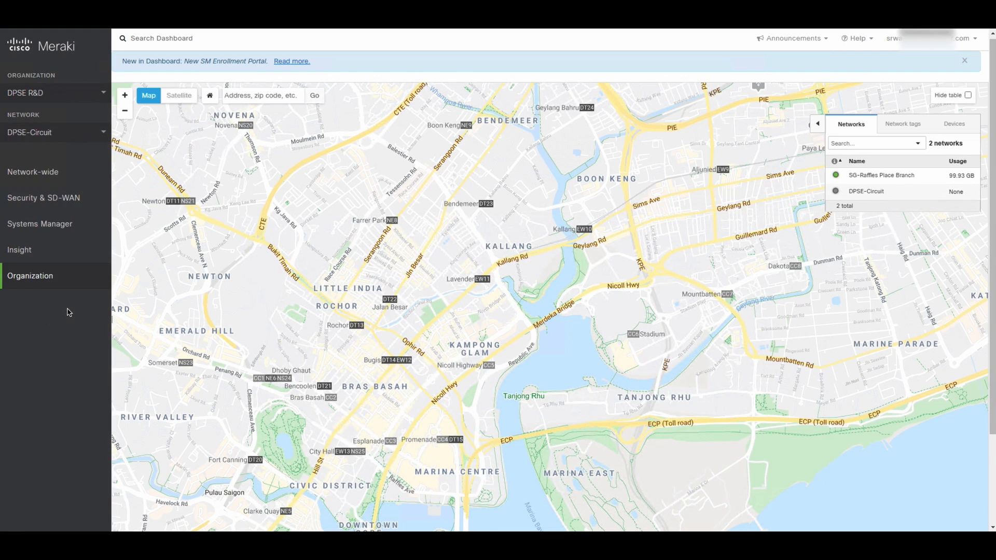
Go to the organization's License info, view the full licence list, and start adding licences or devices
mouse_move(41, 278)
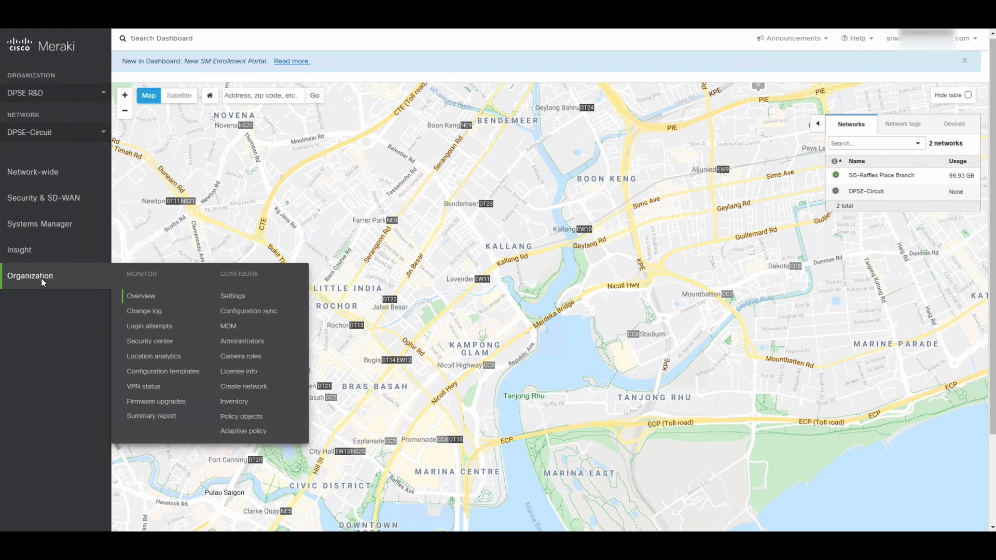
left_click(235, 374)
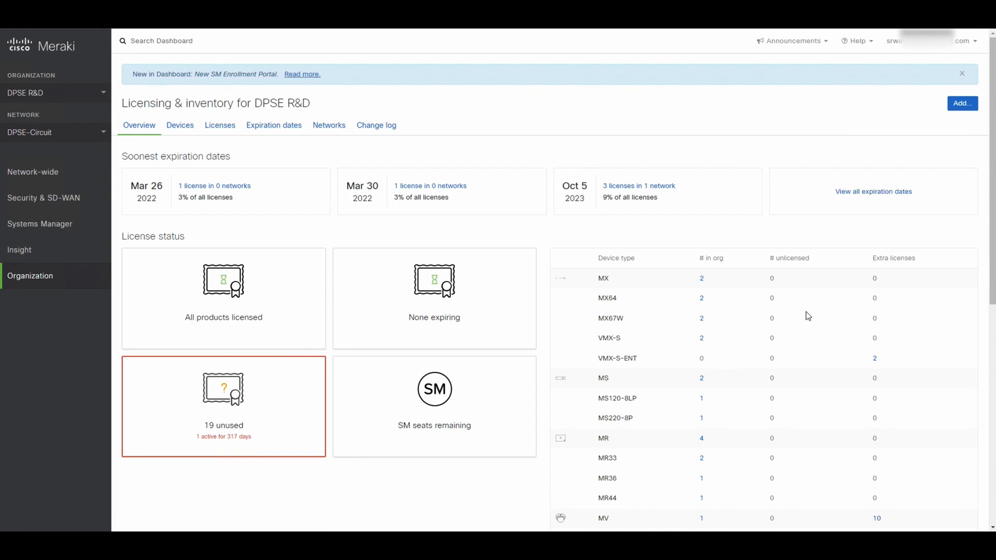
left_click(218, 131)
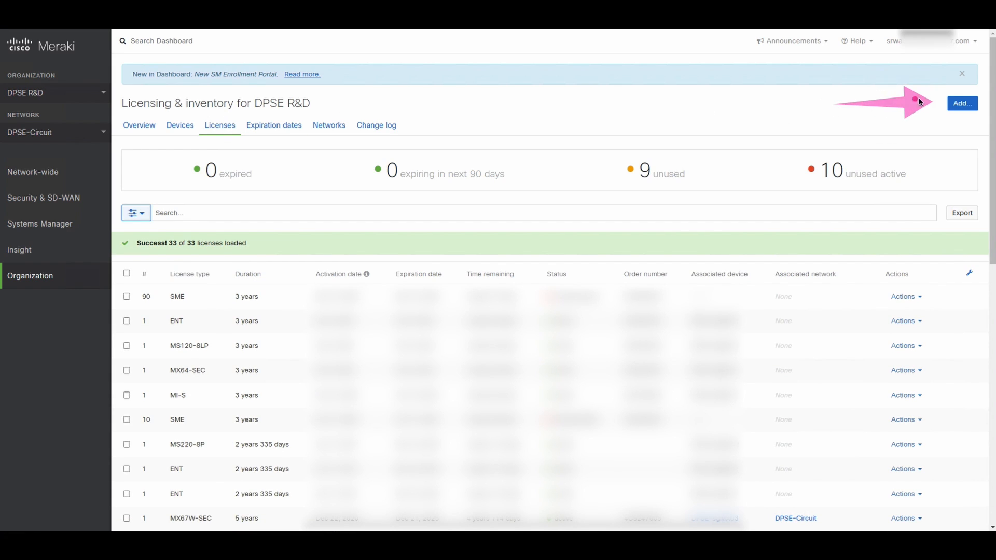
left_click(957, 103)
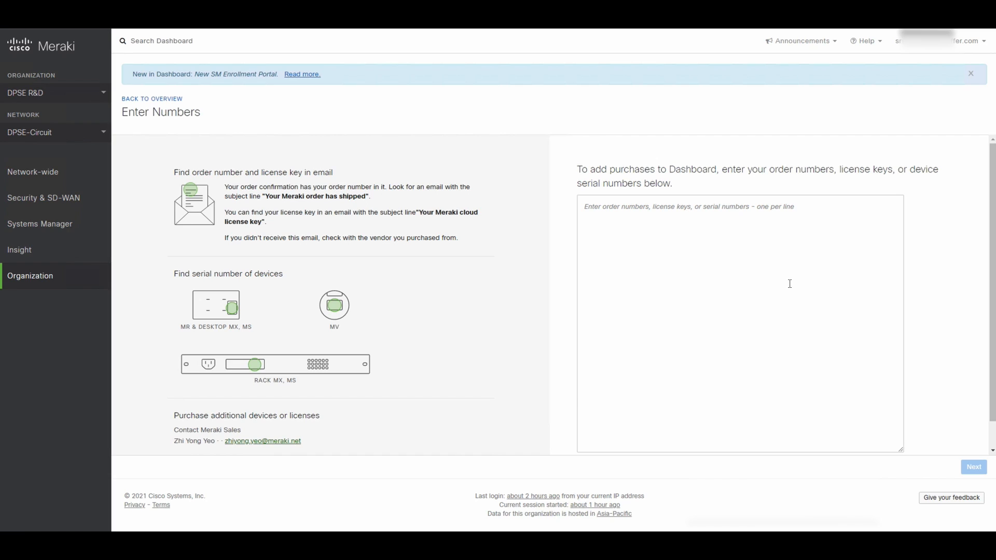
Leave the Enter Numbers page and choose Create a new network from the sidebar Network list
left_click(647, 215)
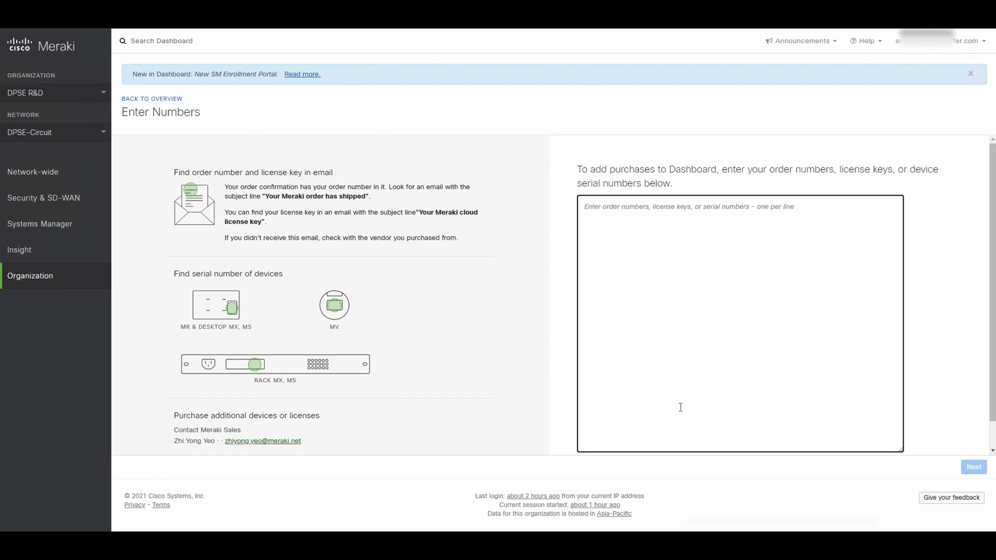
left_click(173, 99)
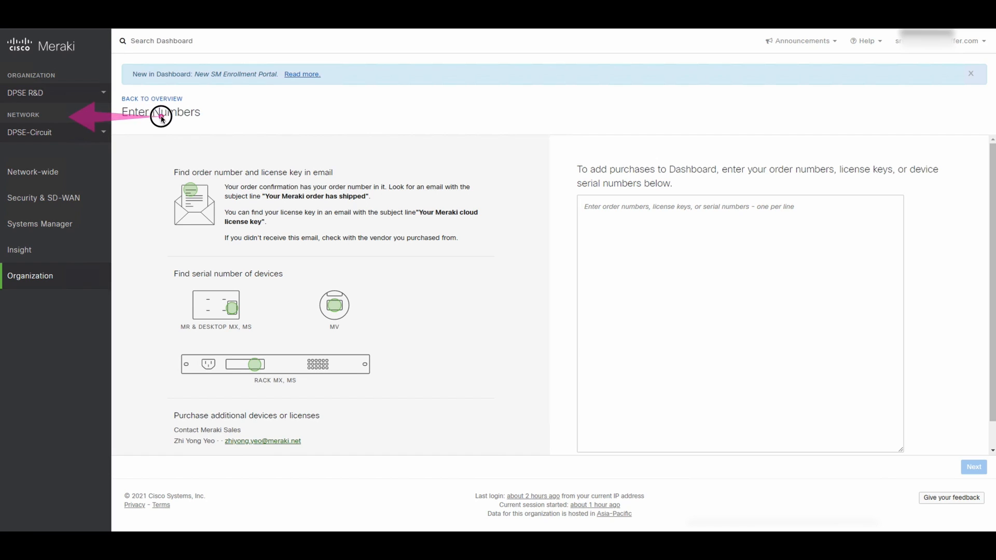
left_click(104, 134)
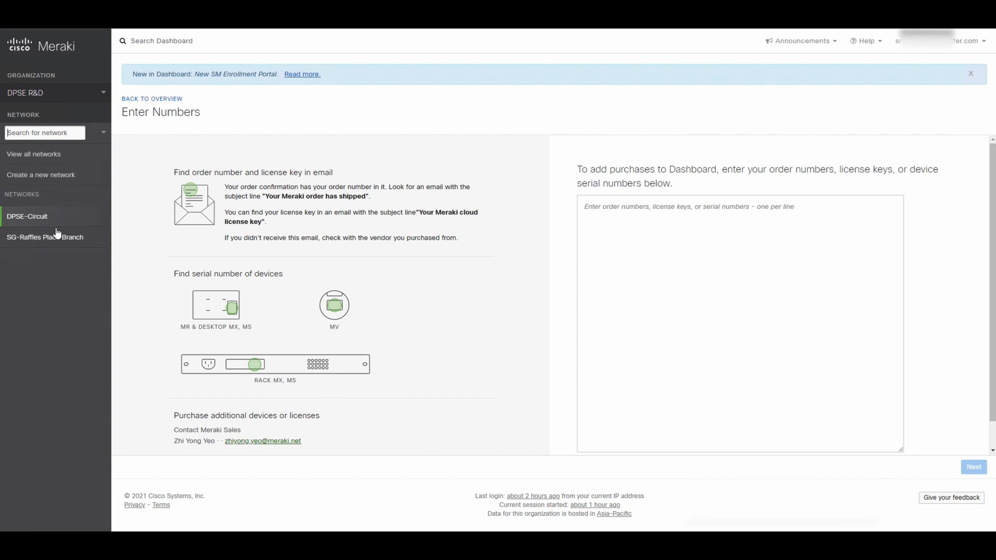
left_click(50, 180)
left_click(48, 137)
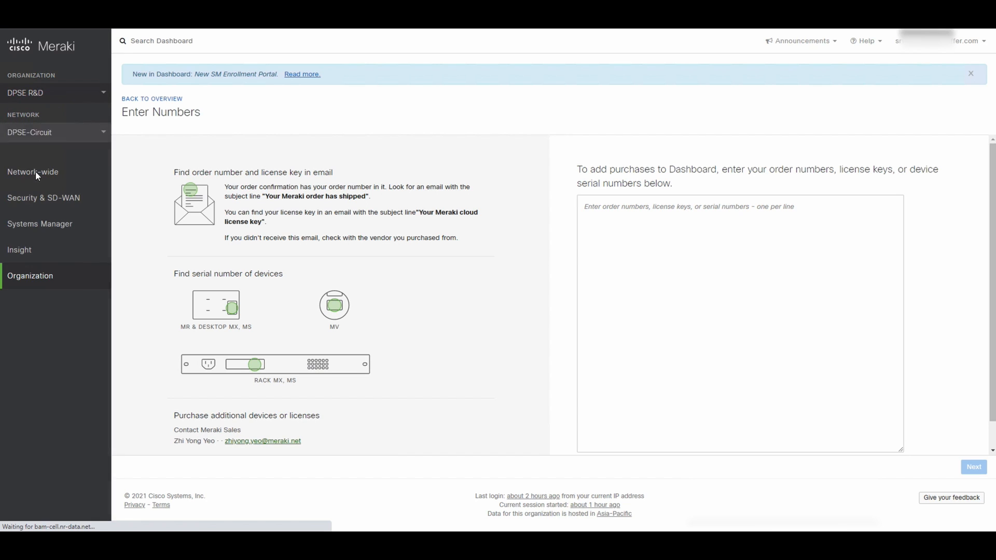
left_click(37, 175)
Name the network SASEHKAzurevMX-S001, set its type to Security appliance, and create it
left_click(318, 200)
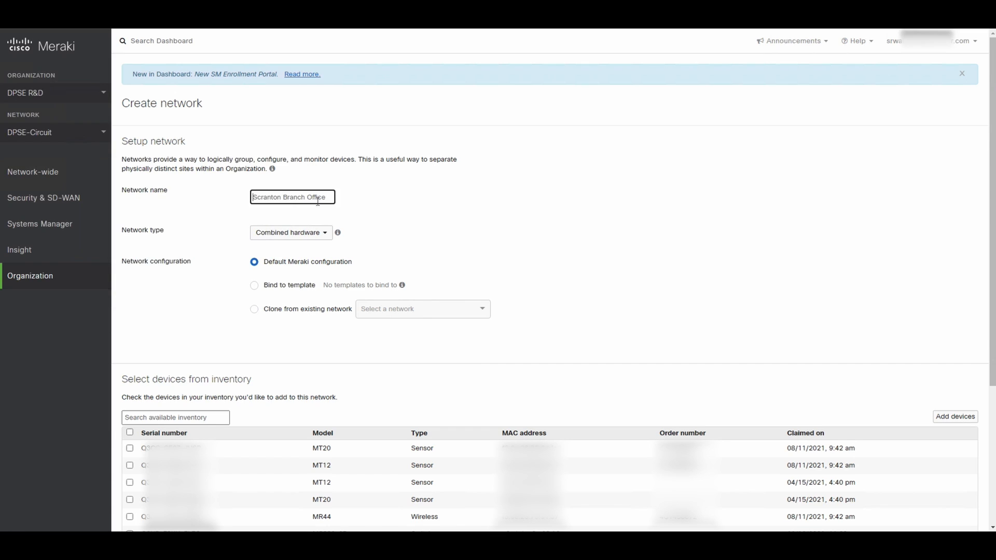
type("SASEHKAzurevMX-S001")
left_click(452, 239)
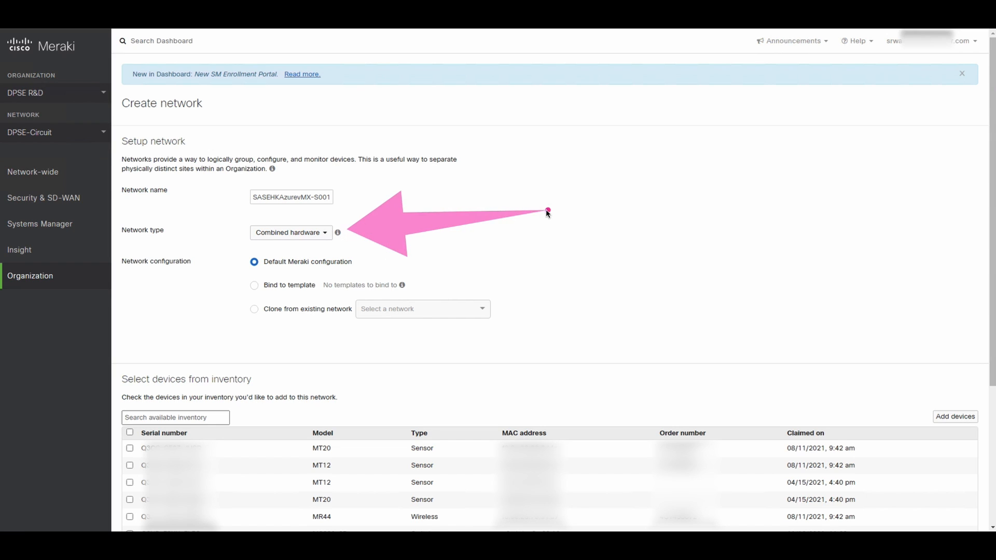
left_click(327, 232)
left_click(294, 279)
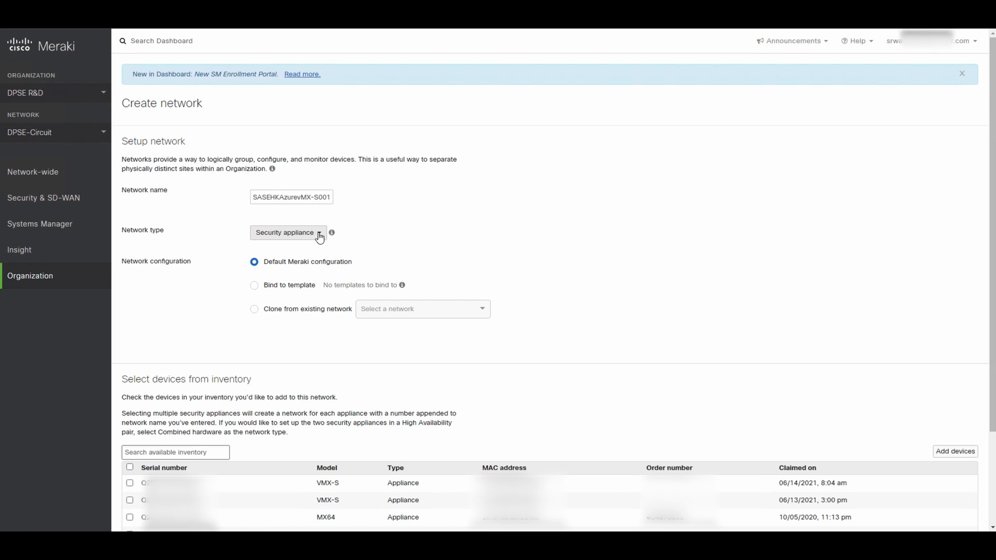
scroll(353, 244, "down", 1)
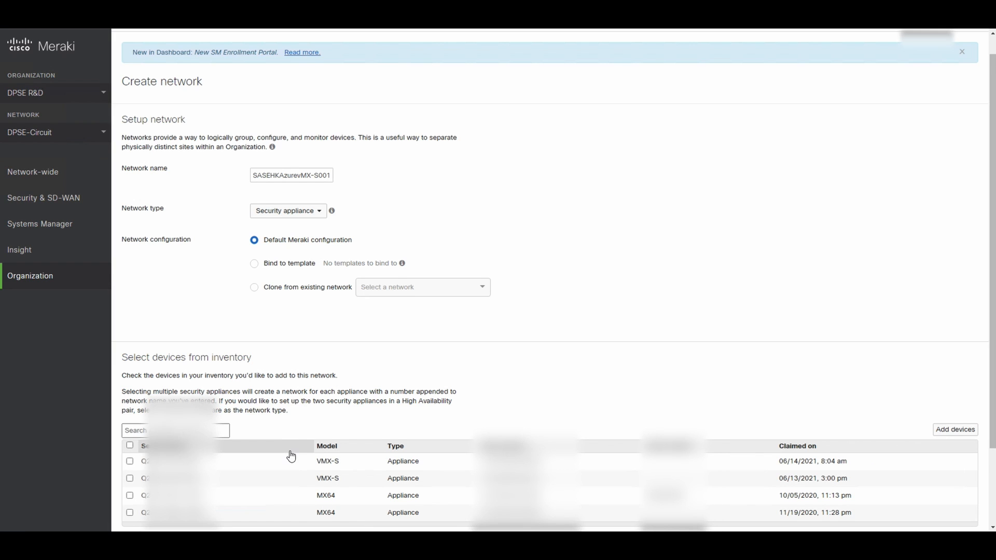
scroll(291, 456, "down", 1)
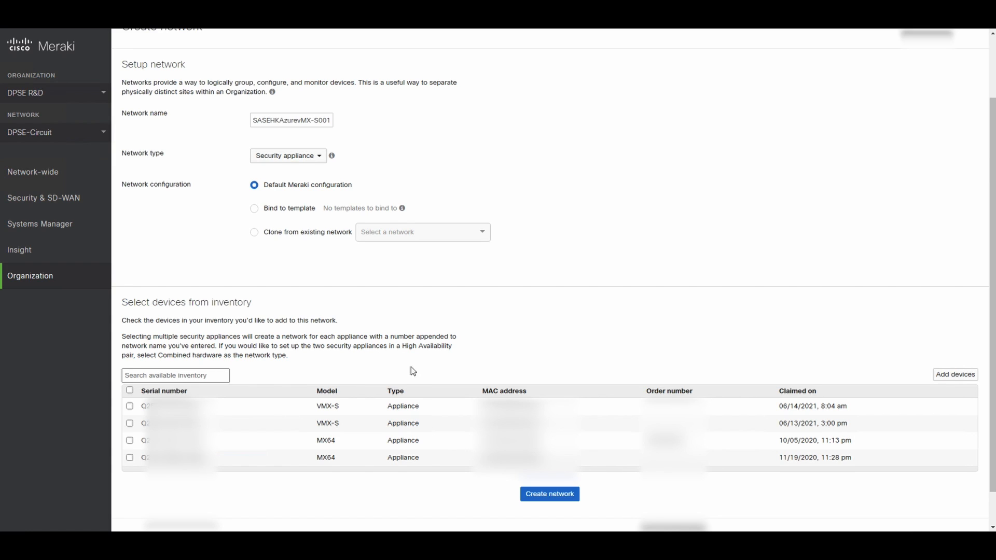
left_click(420, 393)
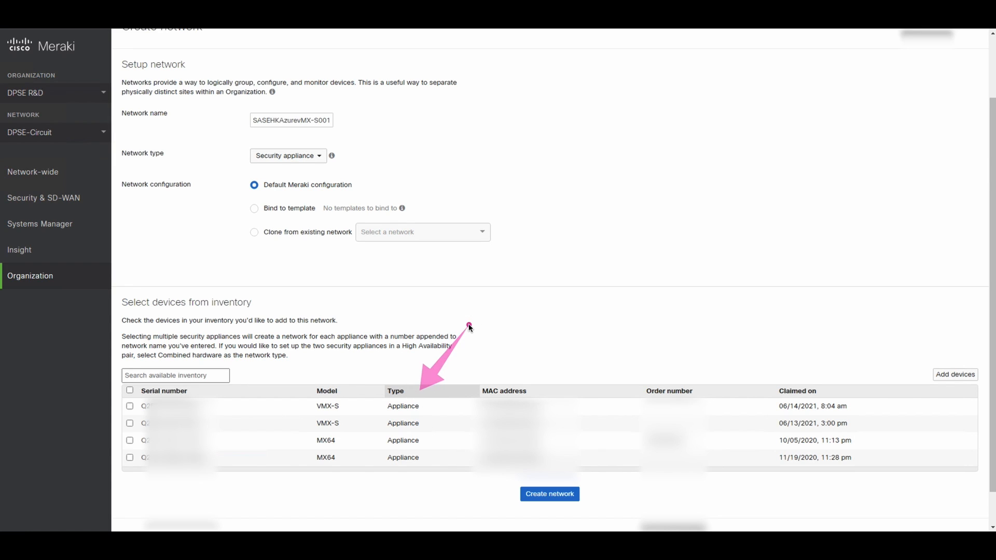
left_click(543, 494)
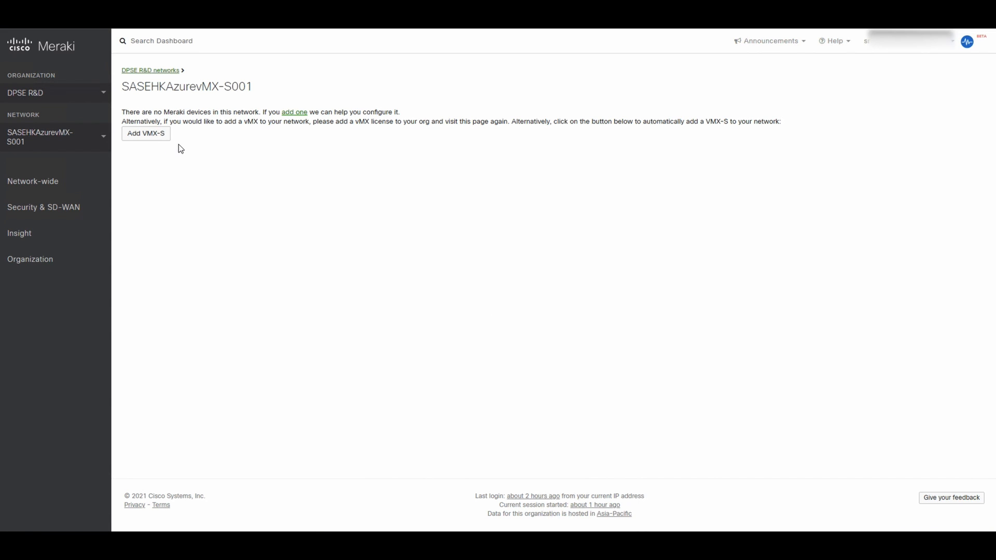
left_click_drag(179, 137, 389, 194)
Add a VMX-S appliance and review its status page showing firmware MX 15.42.3
left_click(144, 138)
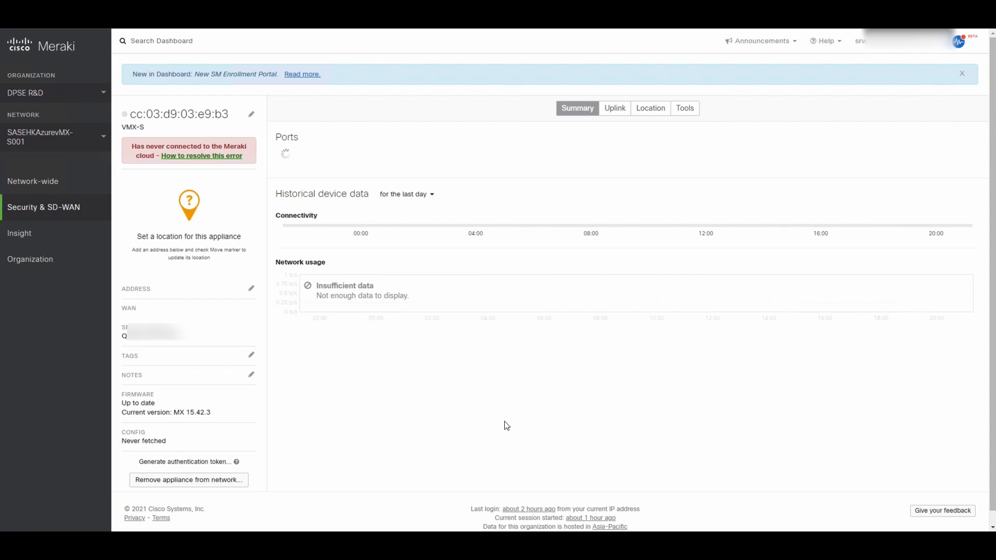
scroll(633, 307, "down", 1)
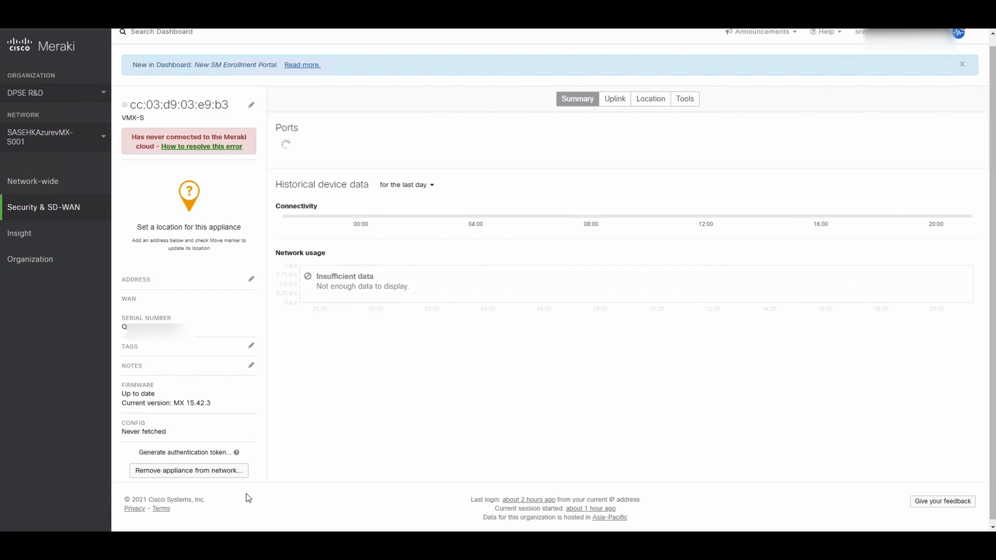
left_click_drag(251, 446, 451, 393)
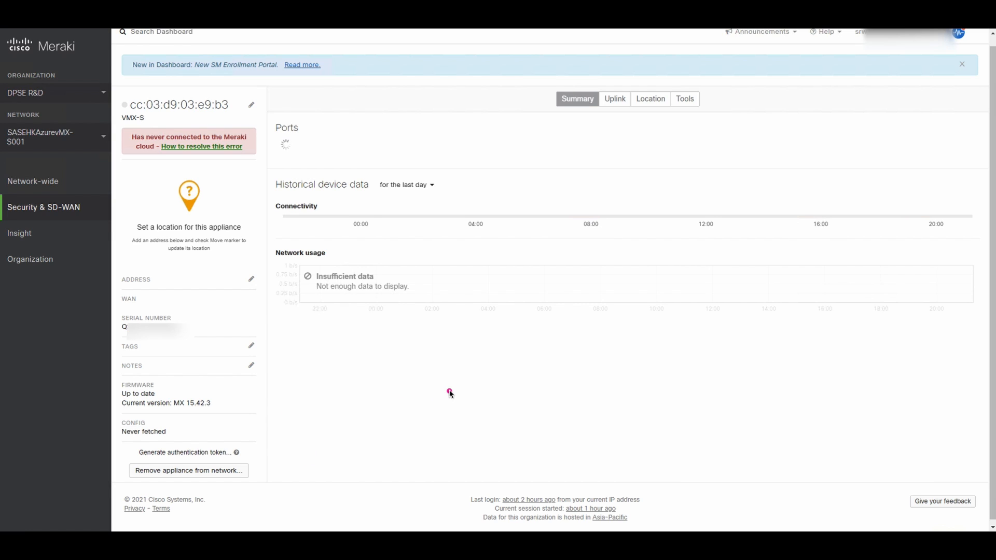
Generate the vMX authentication token, copy it, and close the token window
left_click(209, 453)
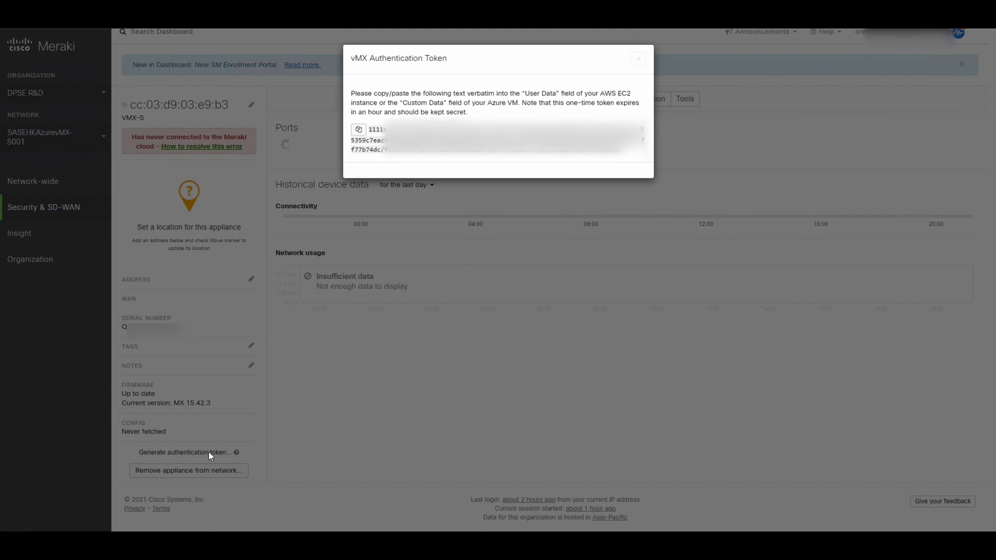
left_click(358, 130)
left_click(639, 59)
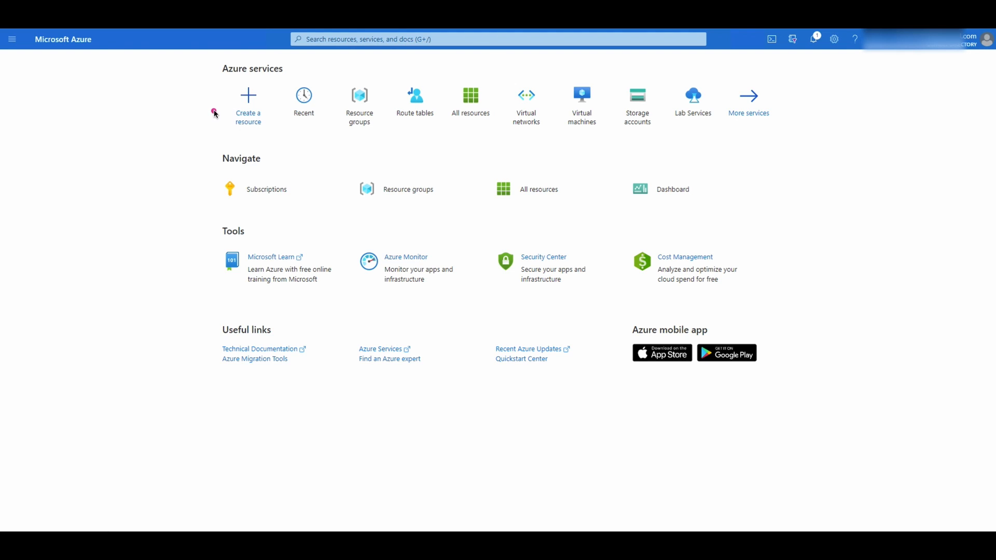
Search Create a resource for 'vmx' and open the Cisco Meraki vMX marketplace offer
left_click(251, 106)
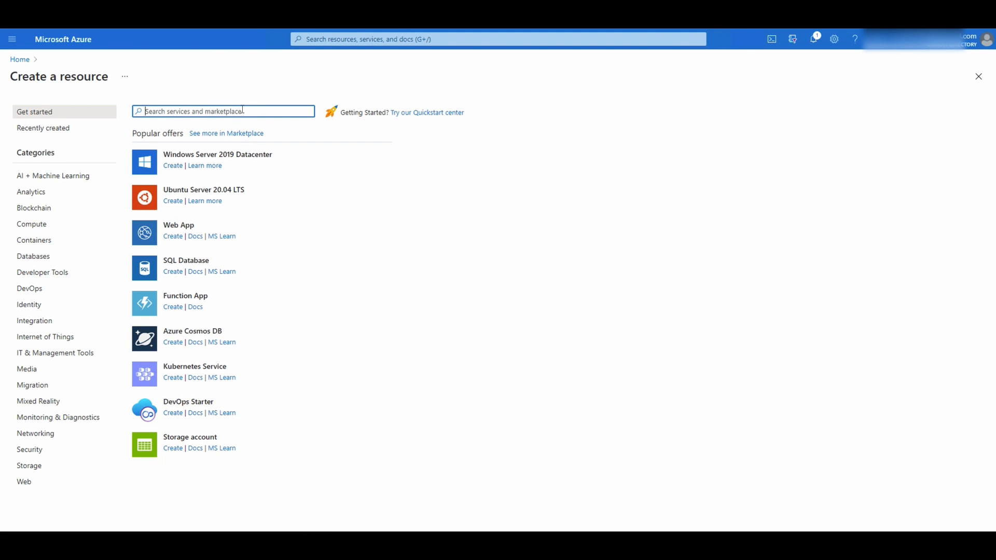
type("vmx")
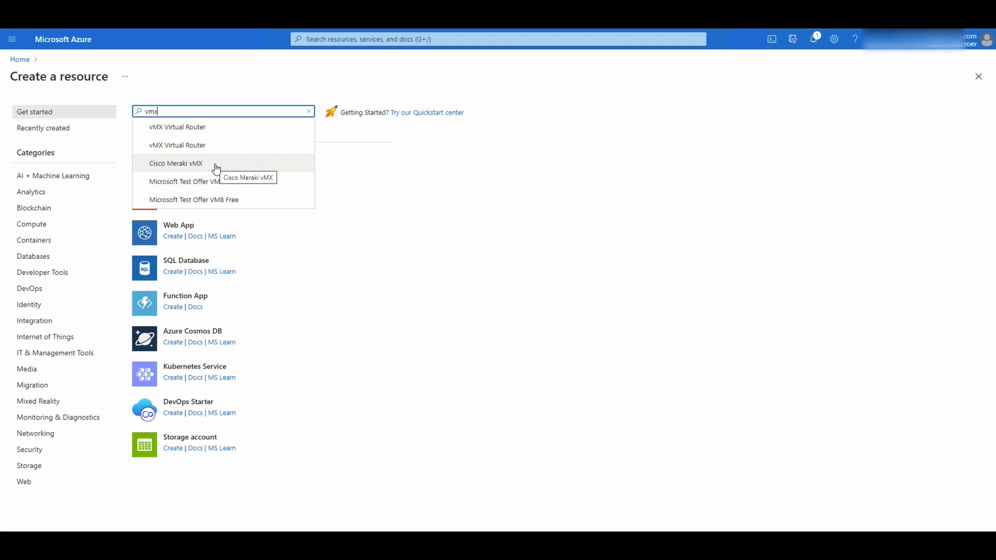
left_click(216, 169)
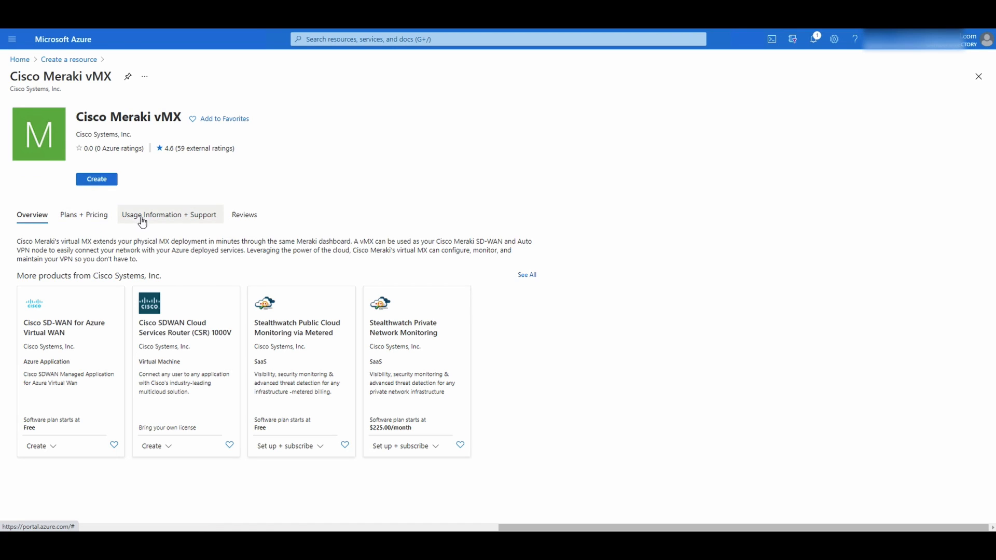
Choose subscription Pay-As-You-Go Dev/Test, resource group SASEHKMerakvMX, and region East Asia
left_click(103, 181)
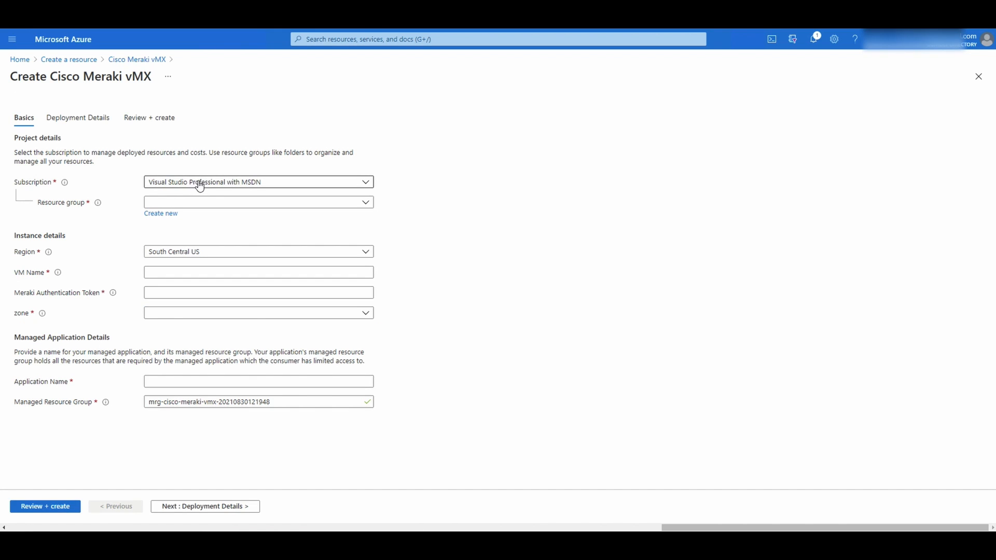
left_click(200, 183)
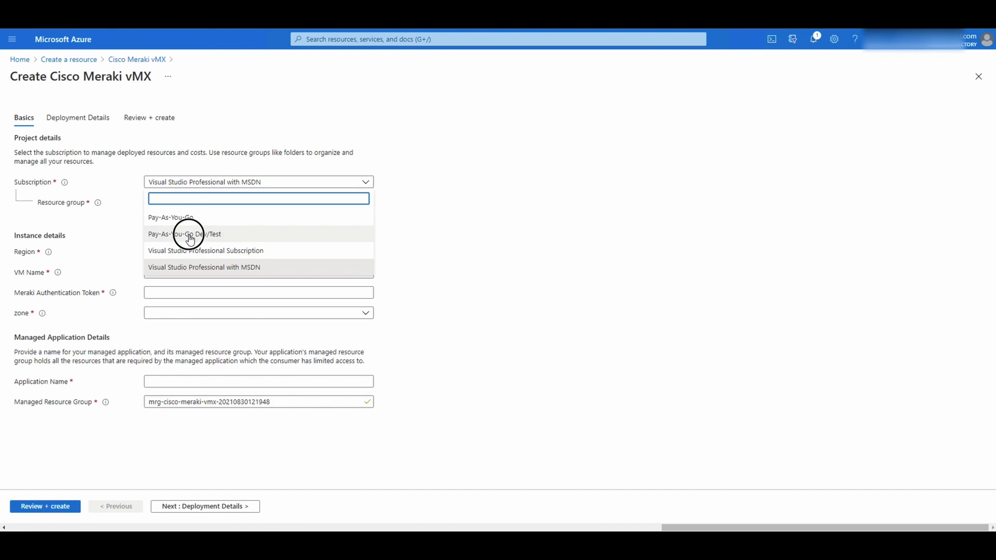
left_click(190, 237)
left_click(195, 207)
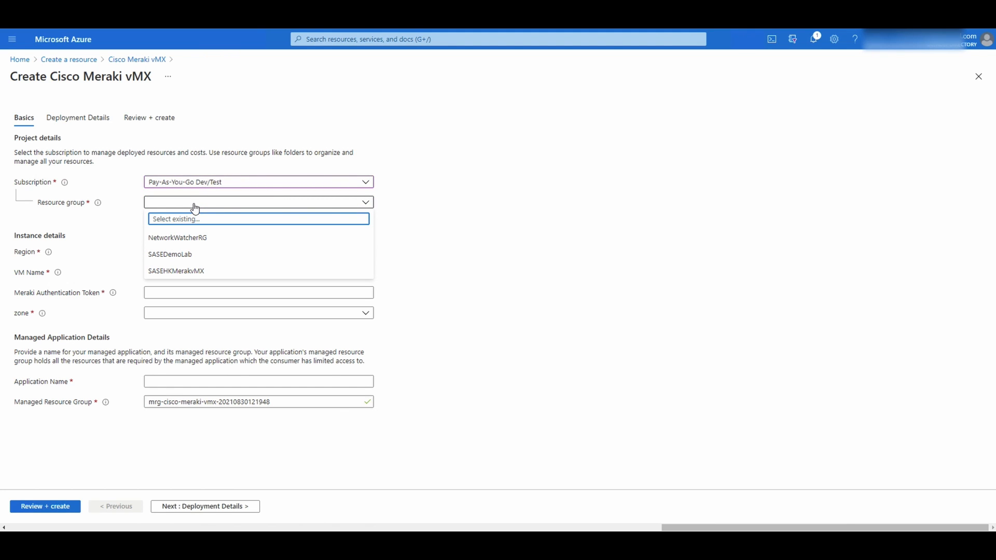
left_click(205, 275)
left_click(215, 257)
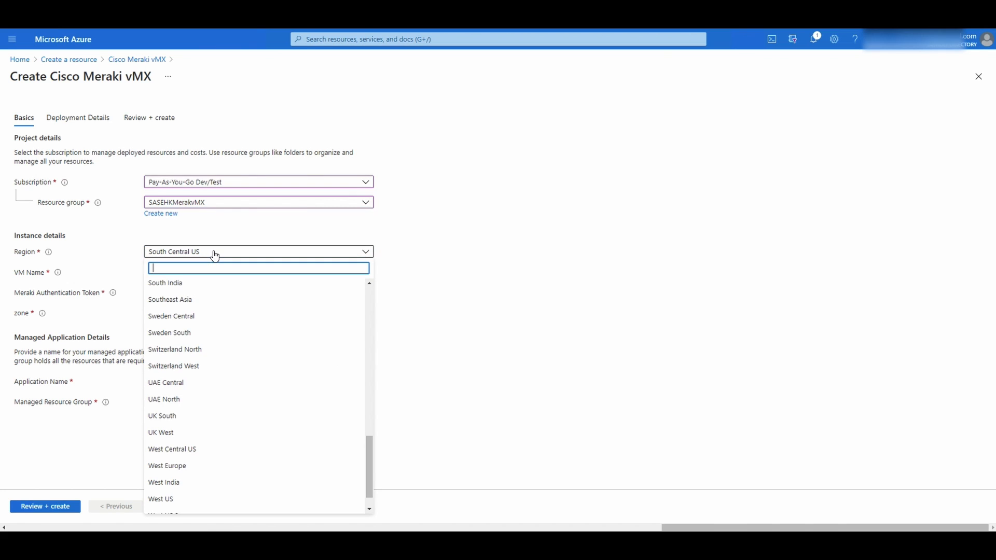
type("east")
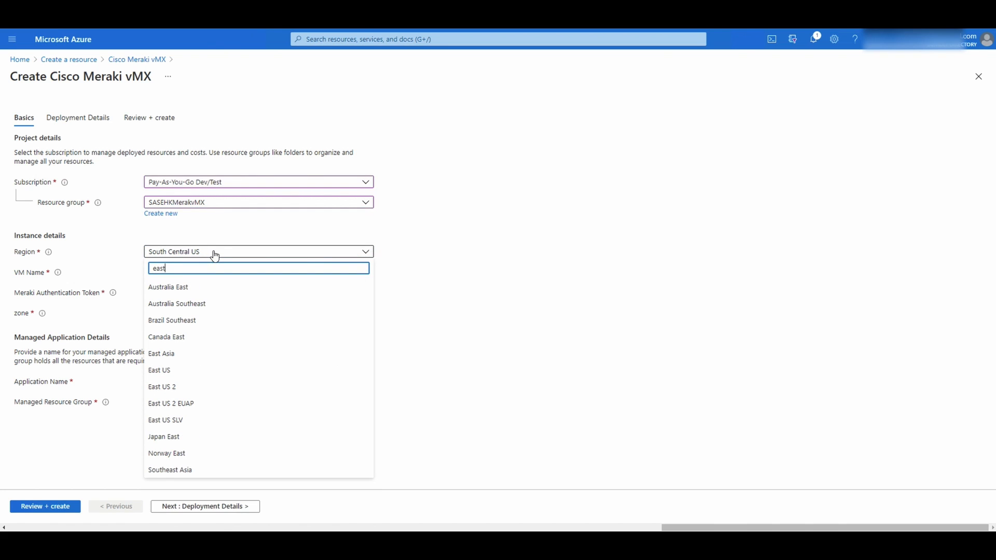
type(" as")
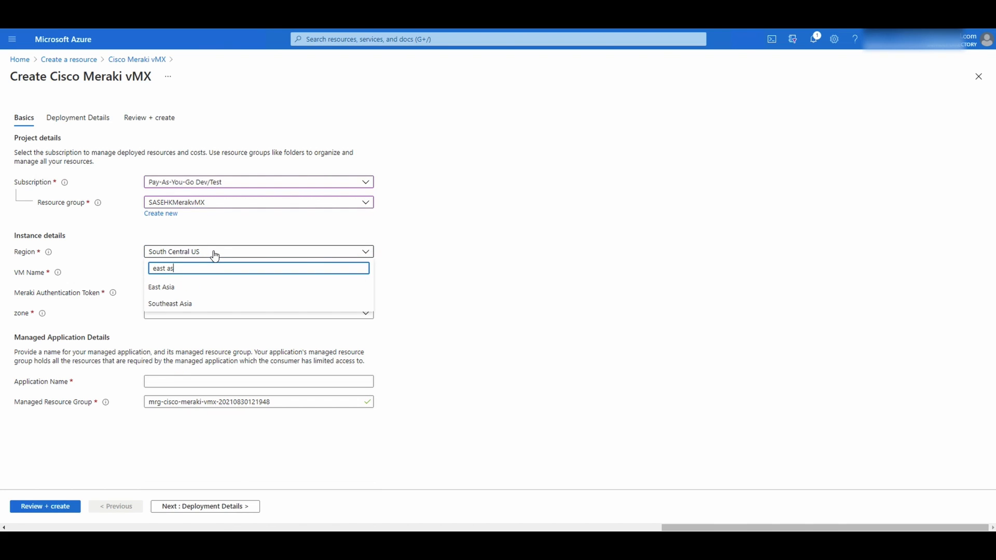
left_click(189, 286)
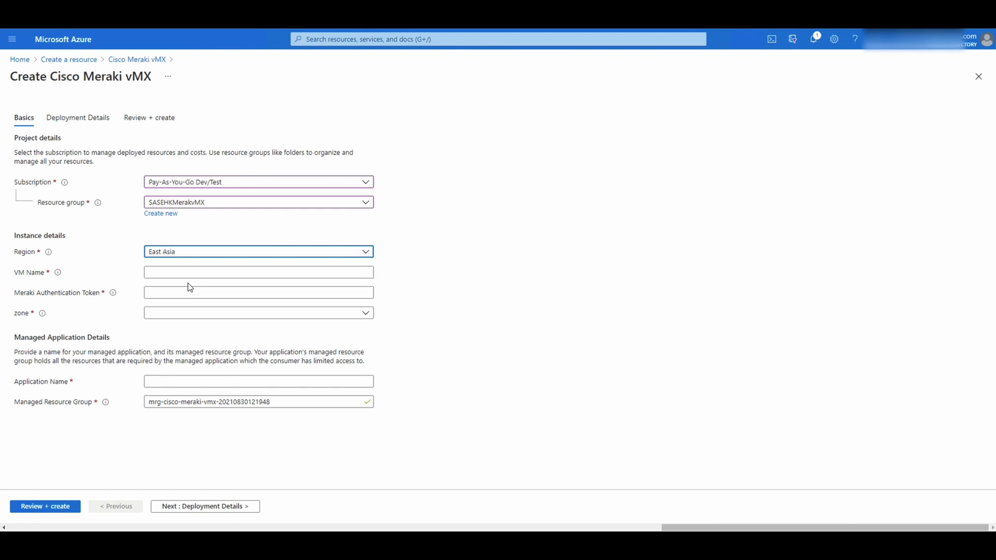
Paste the VM name and correct it to SASEHKMerakivMX-S-001
left_click(273, 270)
key("ctrl+v")
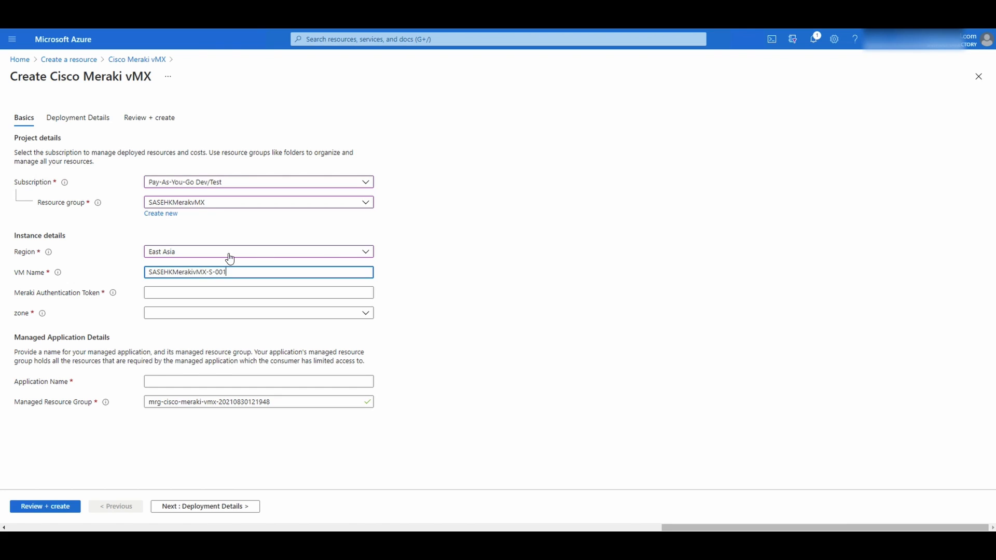
left_click(206, 273)
left_click_drag(206, 274, 209, 272)
type("-")
left_click(213, 293)
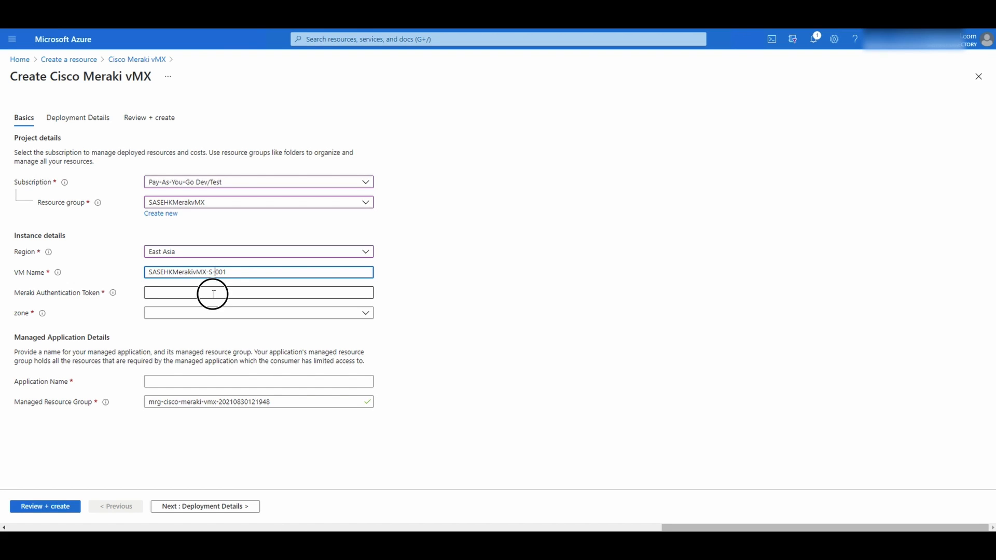
Paste the Meraki authentication token and set the availability zone to None
key("ctrl+2")
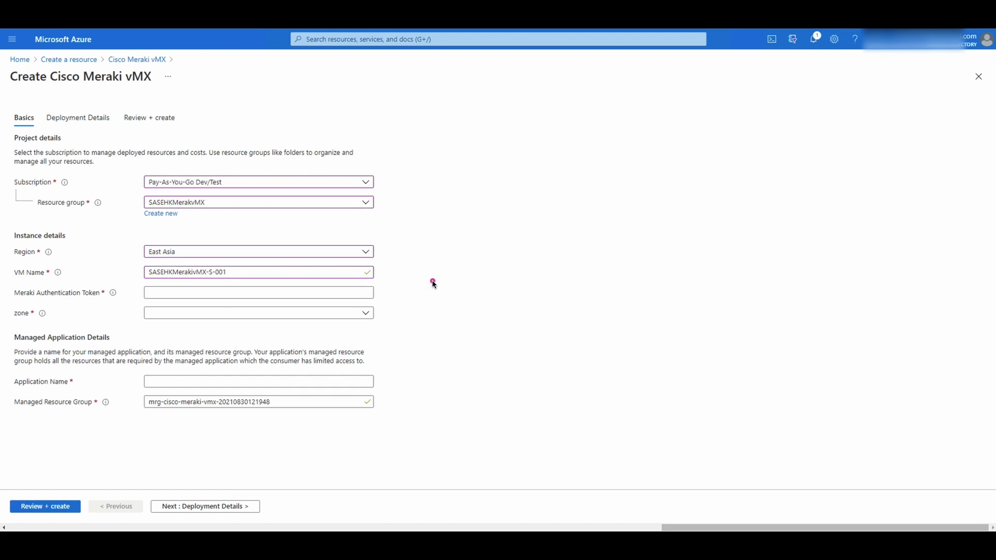
left_click_drag(372, 292, 595, 249)
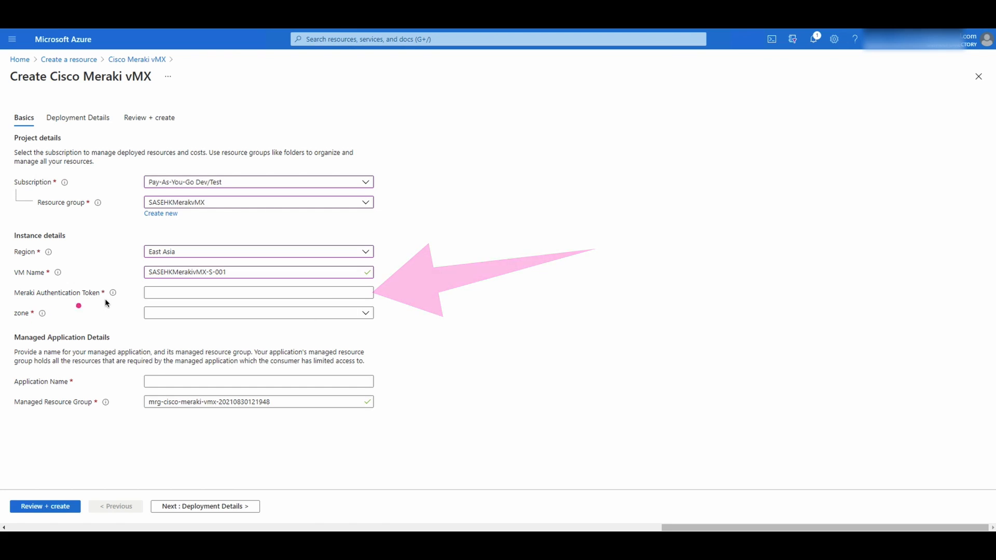
left_click_drag(87, 285, 123, 256)
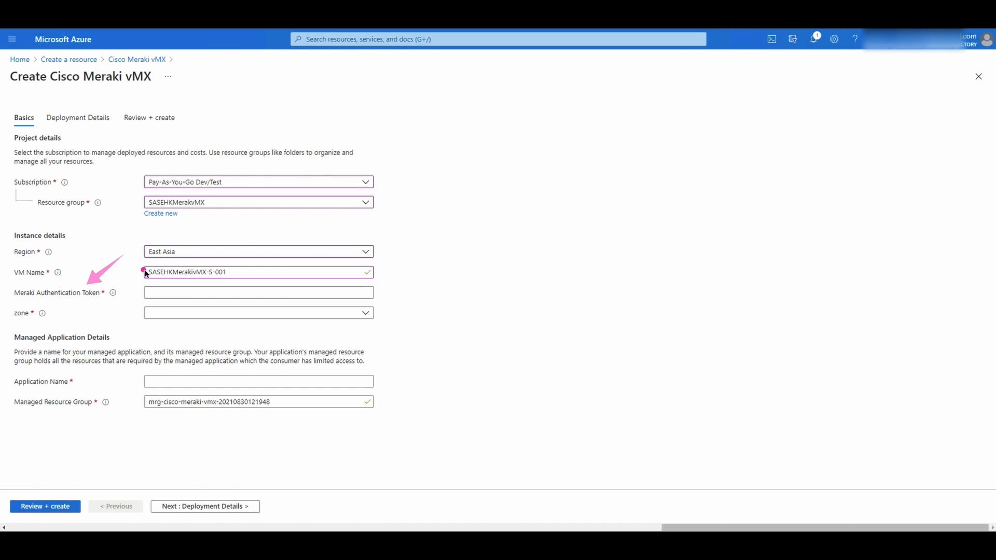
left_click(172, 294)
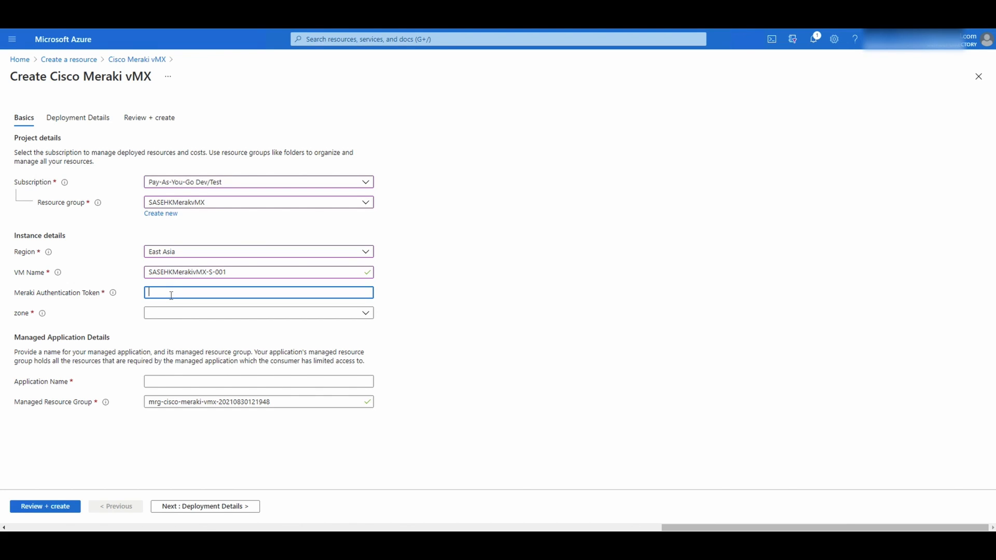
key("ctrl+v")
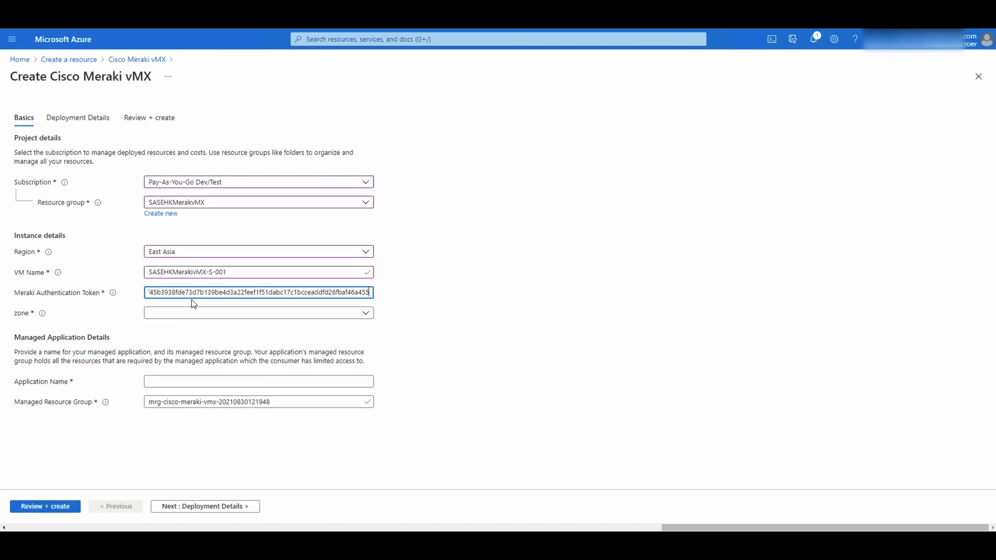
left_click(129, 318)
mouse_move(46, 316)
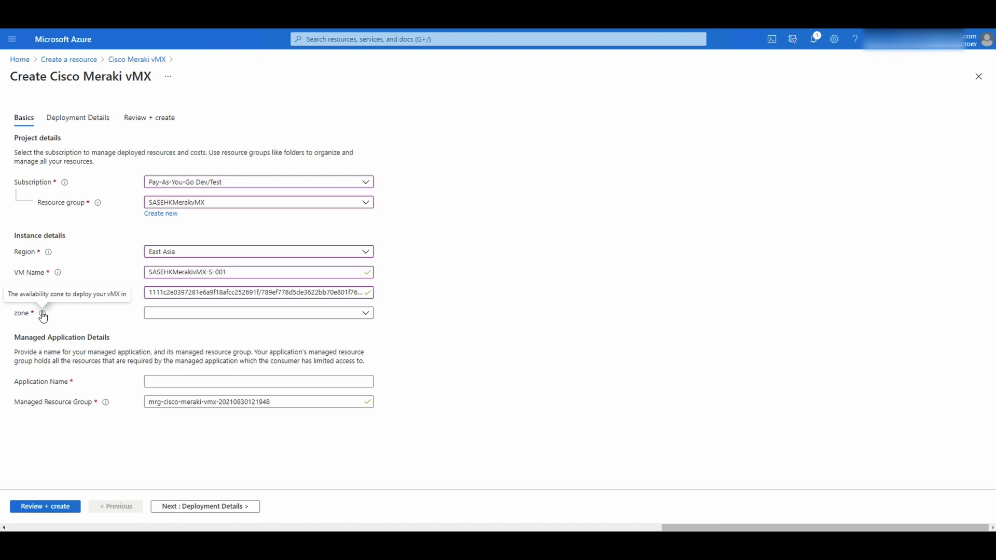
left_click(258, 314)
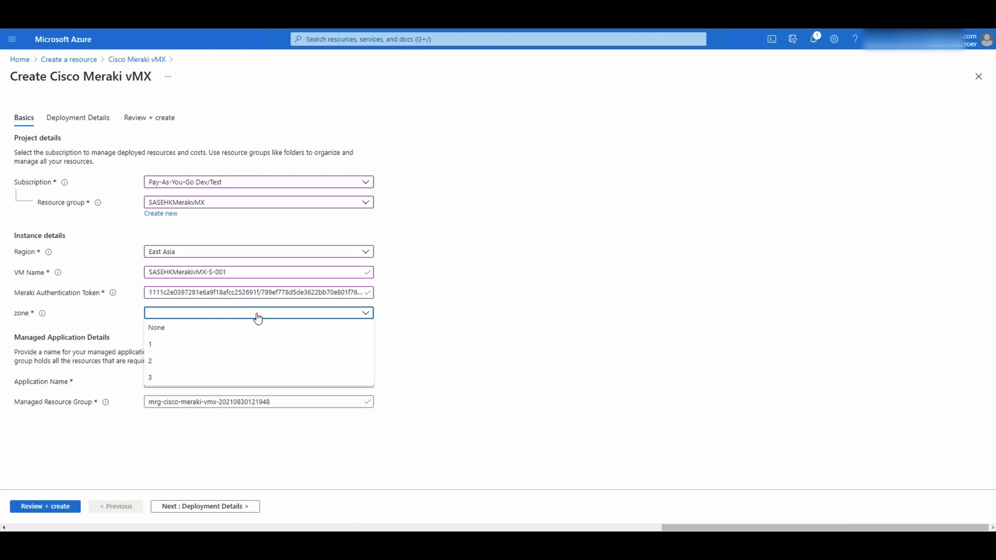
left_click(216, 329)
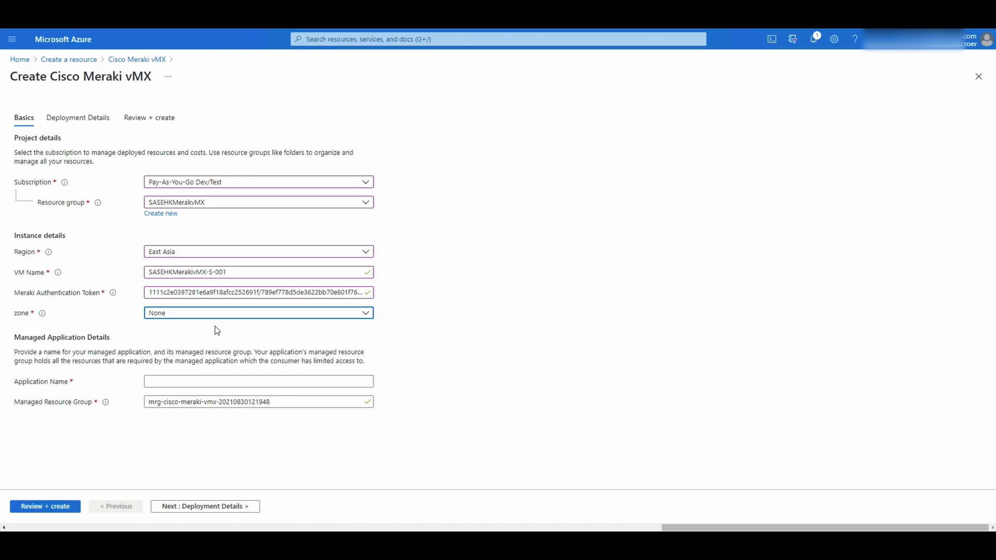
Copy the VM name into Application Name and delete both hyphens, giving SASEHKMerakivMXS001
left_click(236, 384)
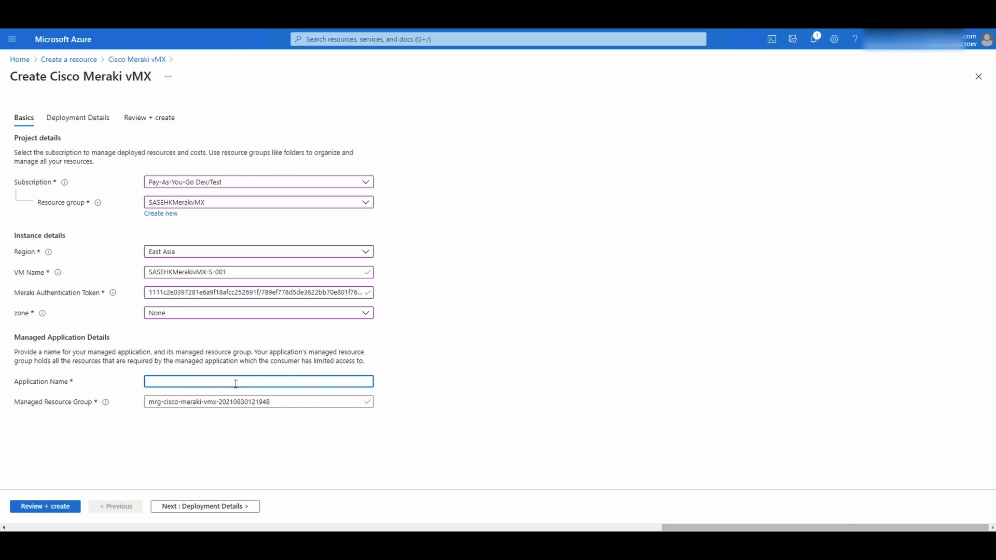
left_click_drag(239, 272, 147, 275)
right_click(164, 270)
left_click(194, 313)
left_click(181, 381)
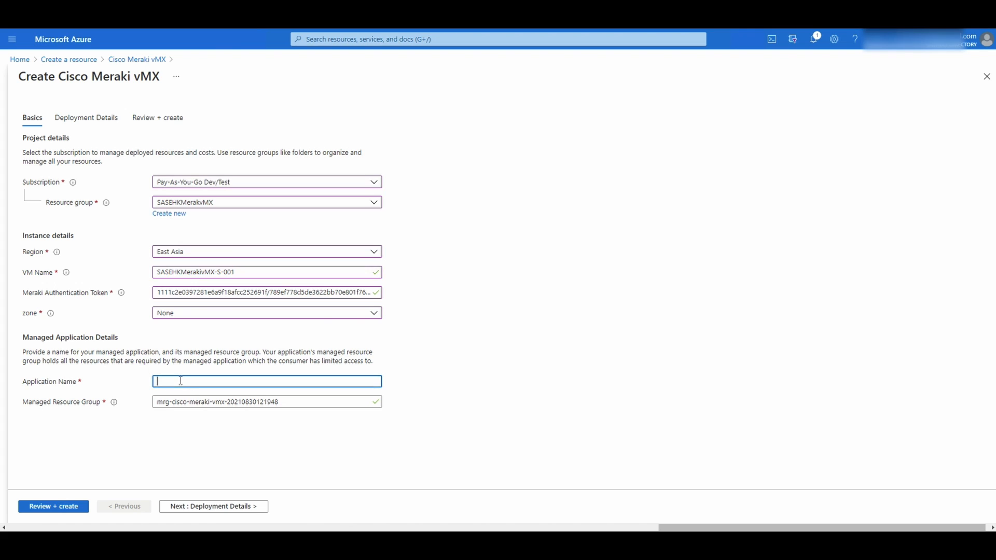
key("ctrl+v")
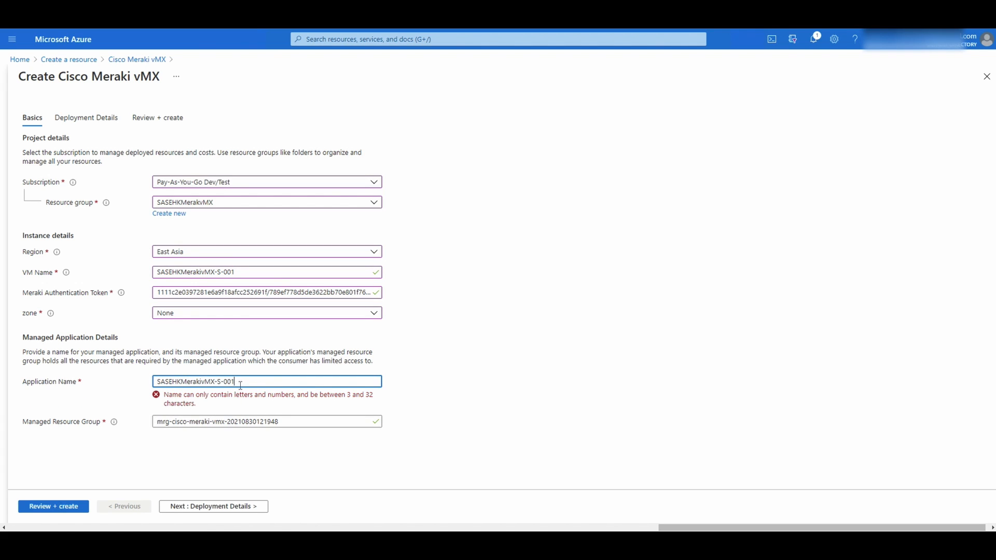
key("Left")
key("Left")
key("Left")
key("BackSpace")
key("Left")
key("BackSpace")
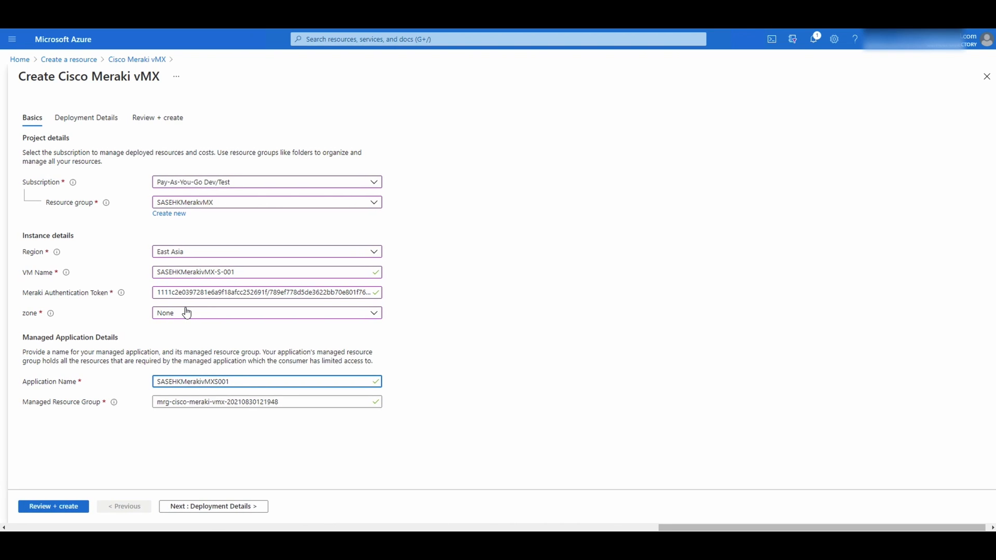
Continue to Deployment Details and bring up the Virtual Network list
left_click(209, 506)
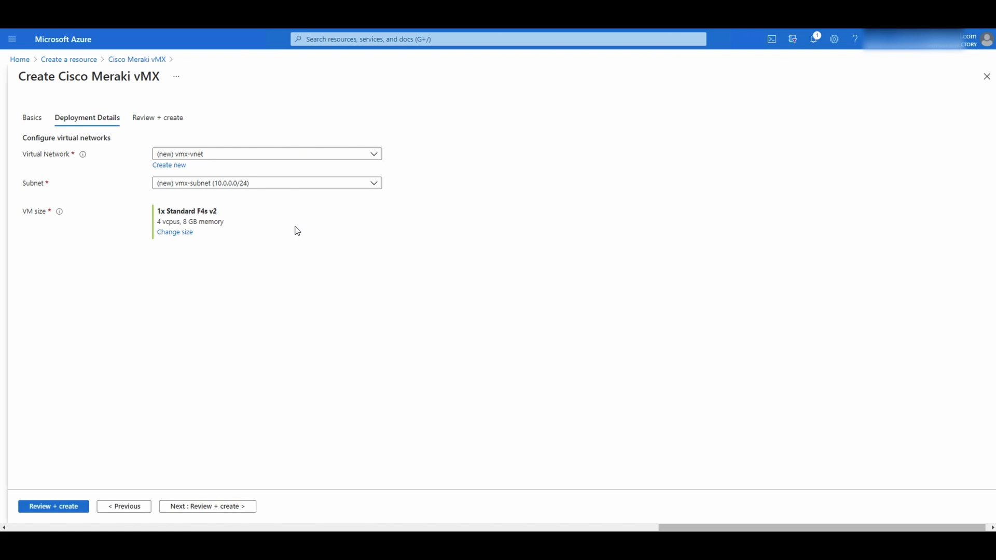
left_click(181, 155)
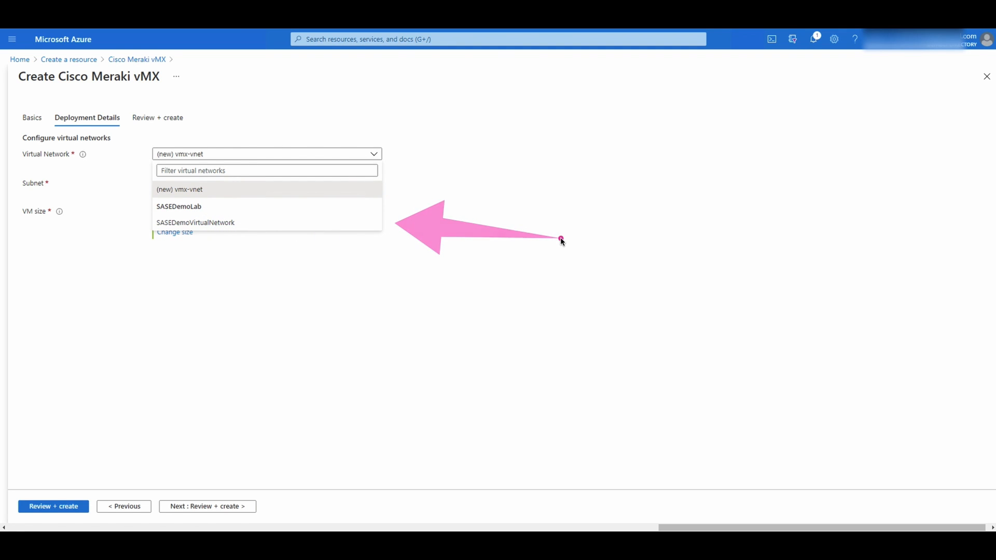
Select SASEDemoVirtualNetwork as the virtual network and add an 'Important' note on the form
left_click(192, 223)
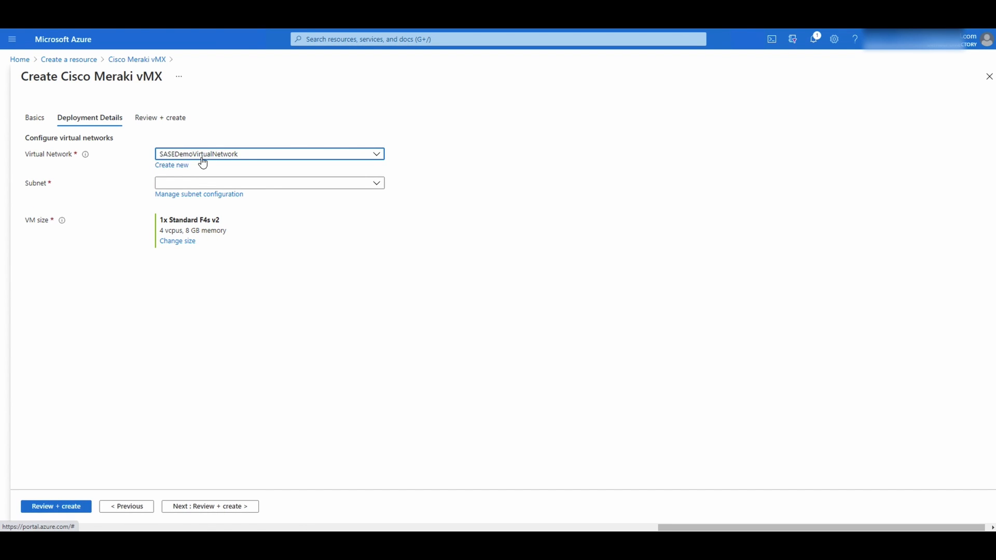
left_click(186, 184)
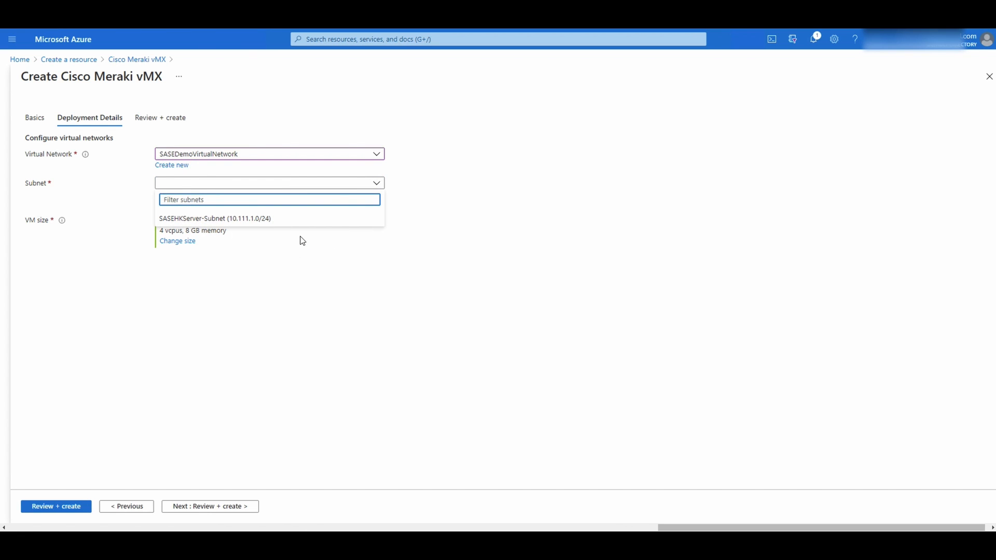
left_click(551, 277)
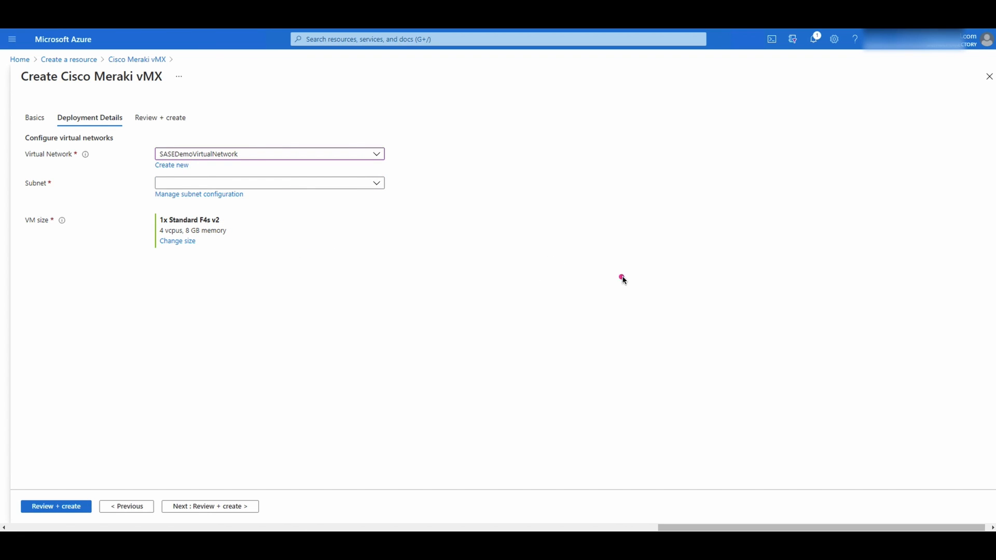
left_click(472, 208)
type("Important")
key("Escape")
Choose subnet SASEHKServer-Subnet (10.111.1.0/24) for the vMX
left_click(341, 181)
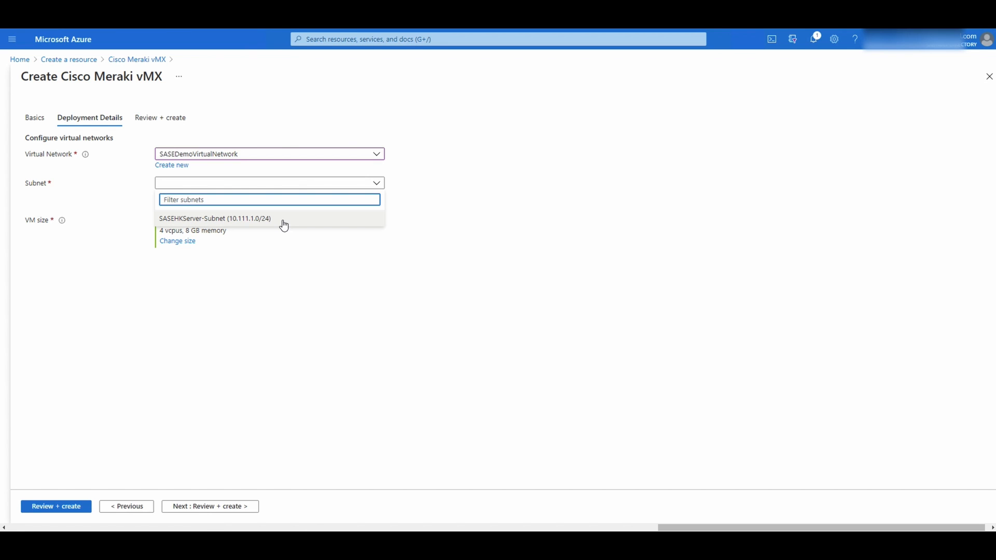
left_click(244, 219)
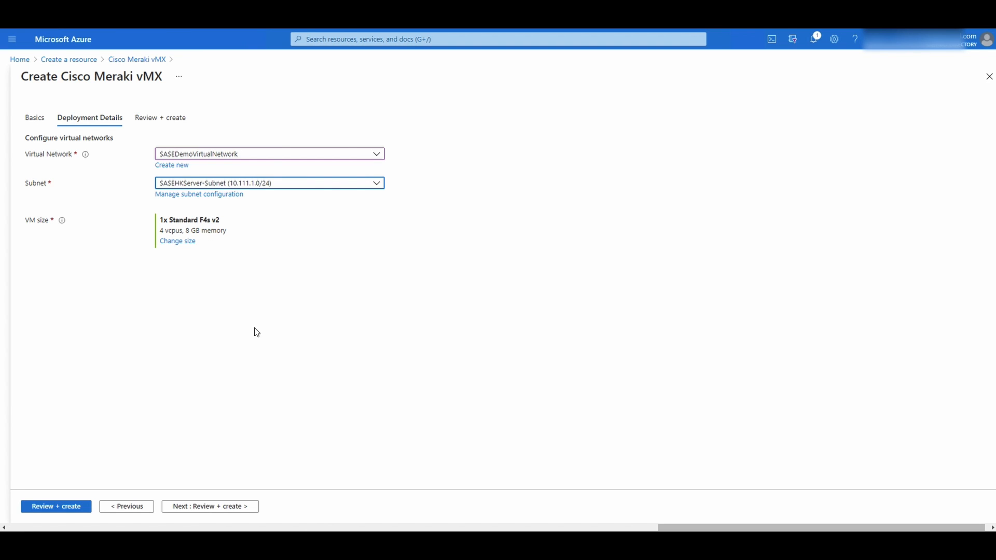
left_click(237, 364)
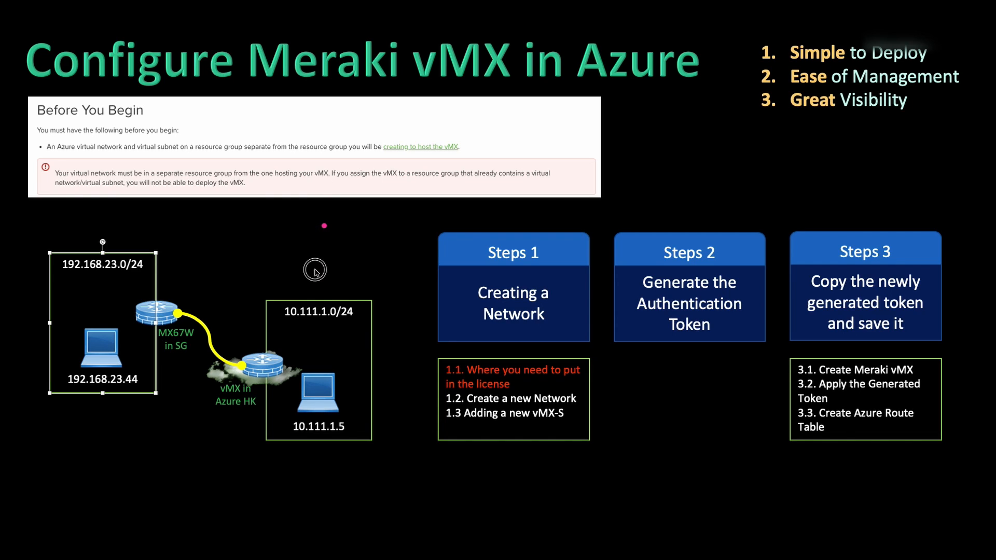
left_click_drag(315, 283, 346, 236)
left_click_drag(316, 440, 311, 531)
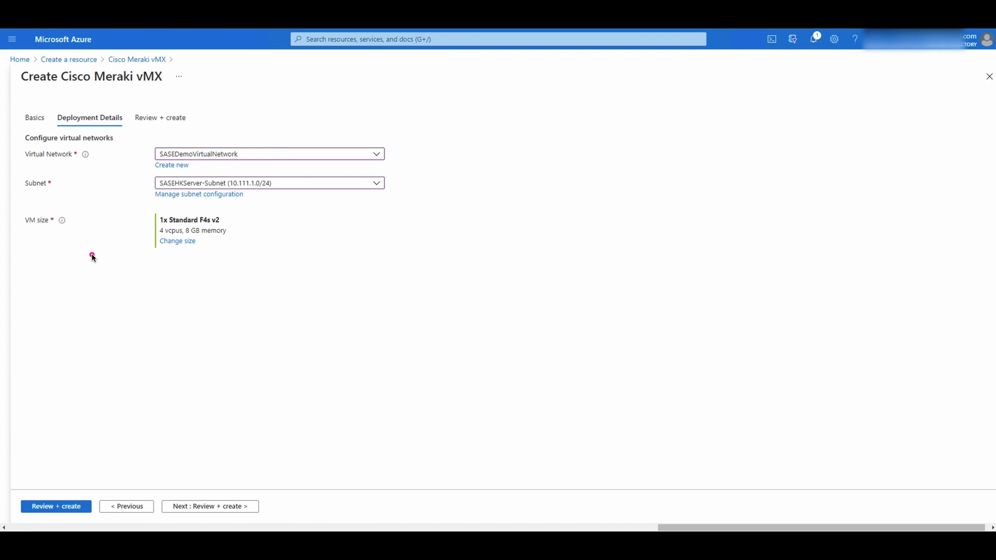
Resize the vMX VM to Standard D2_v2 (2 vCPUs, 7 GB memory) from the non-premium storage sizes
left_click(92, 255)
left_click(73, 221)
left_click(184, 242)
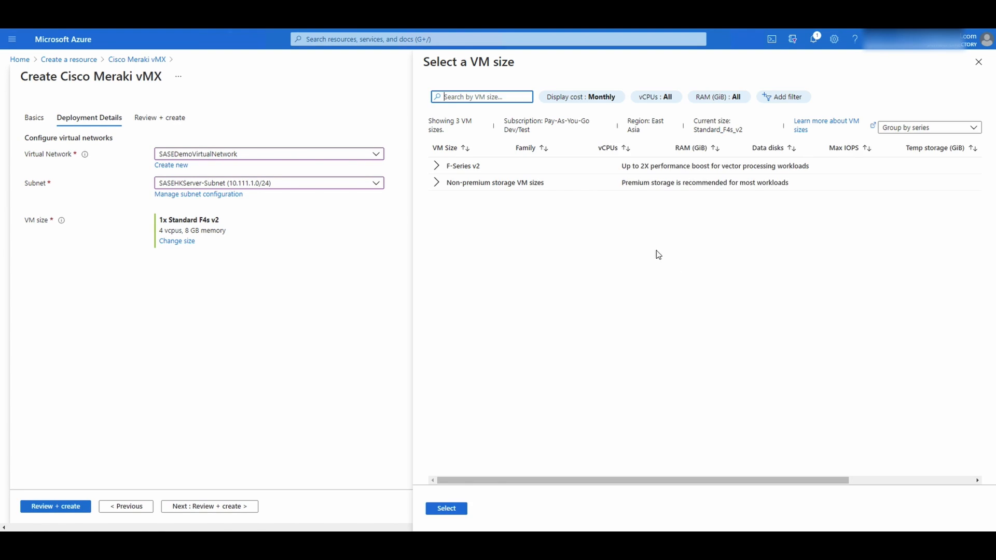
left_click(437, 184)
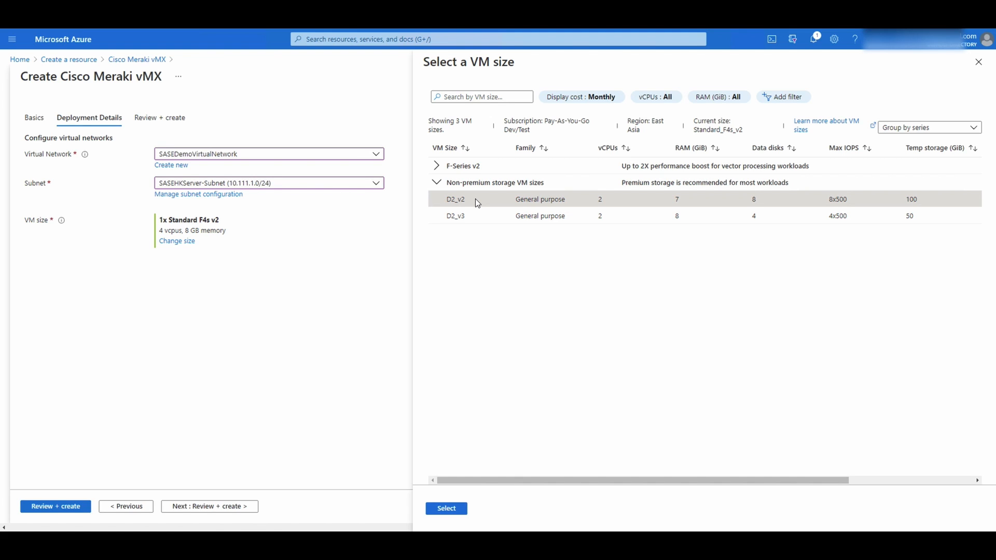
scroll(475, 200, "right", 1)
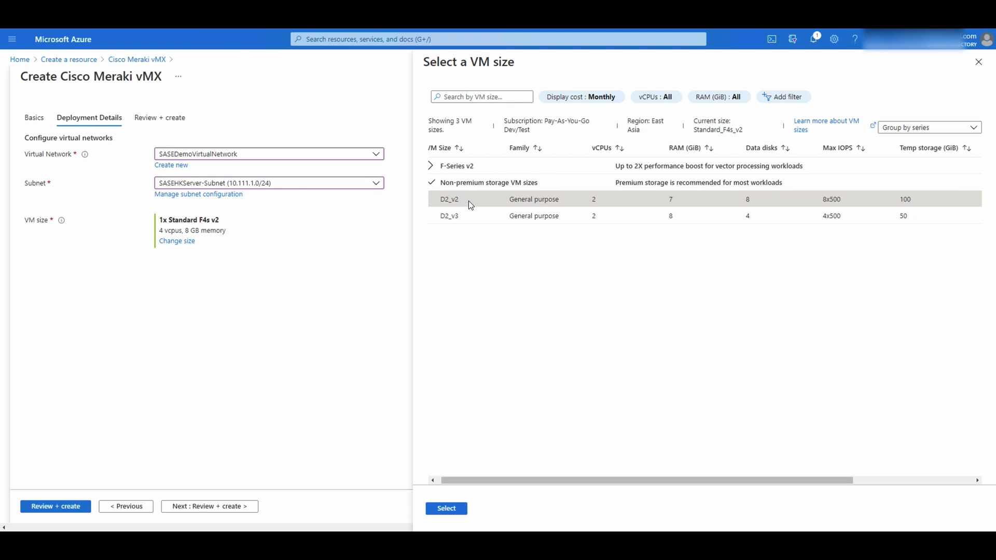
left_click(471, 204)
left_click(447, 509)
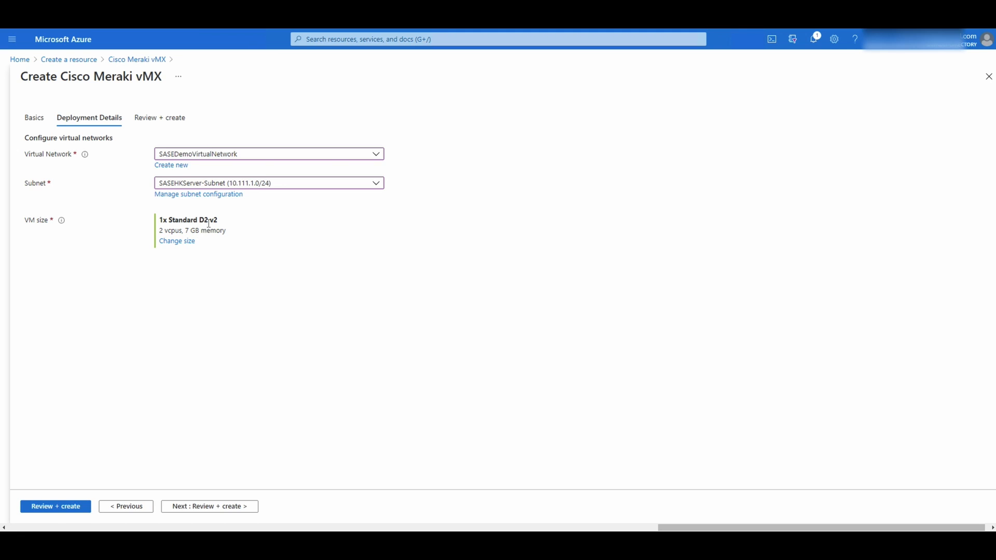
left_click_drag(199, 220, 218, 220)
Agree to the co-admin access terms and create the Cisco Meraki vMX in resource group SASEHKMerakvMX
left_click(175, 507)
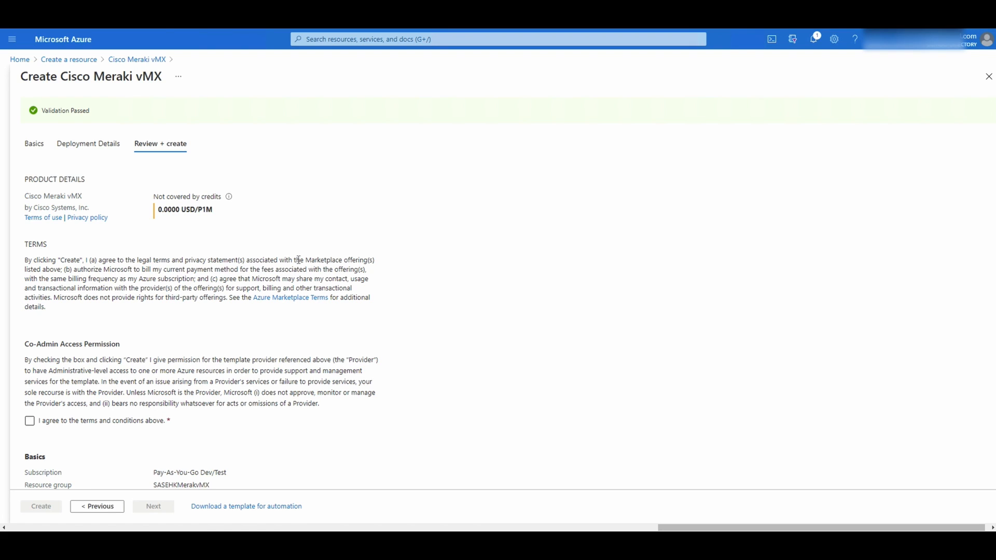
left_click_drag(304, 260, 395, 266)
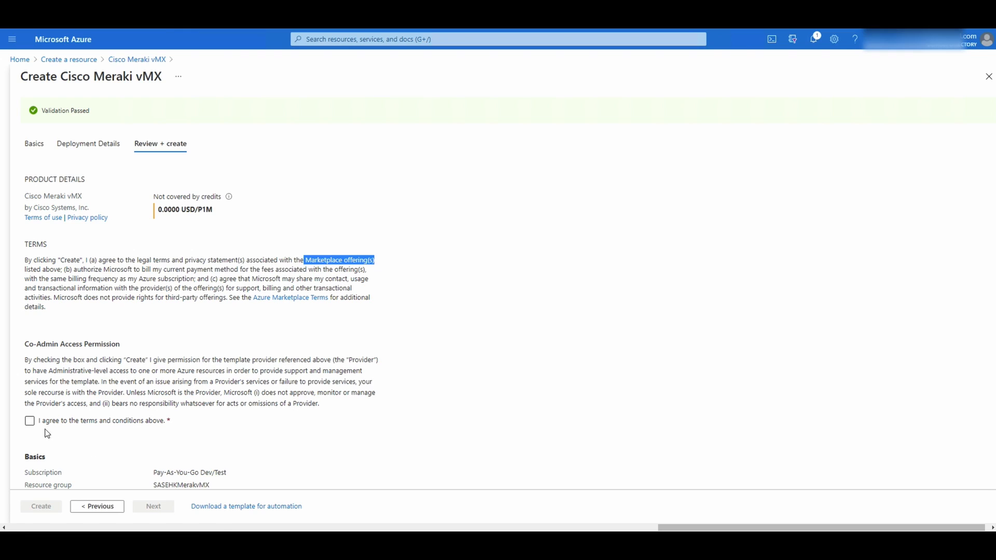
left_click(30, 424)
left_click(30, 426)
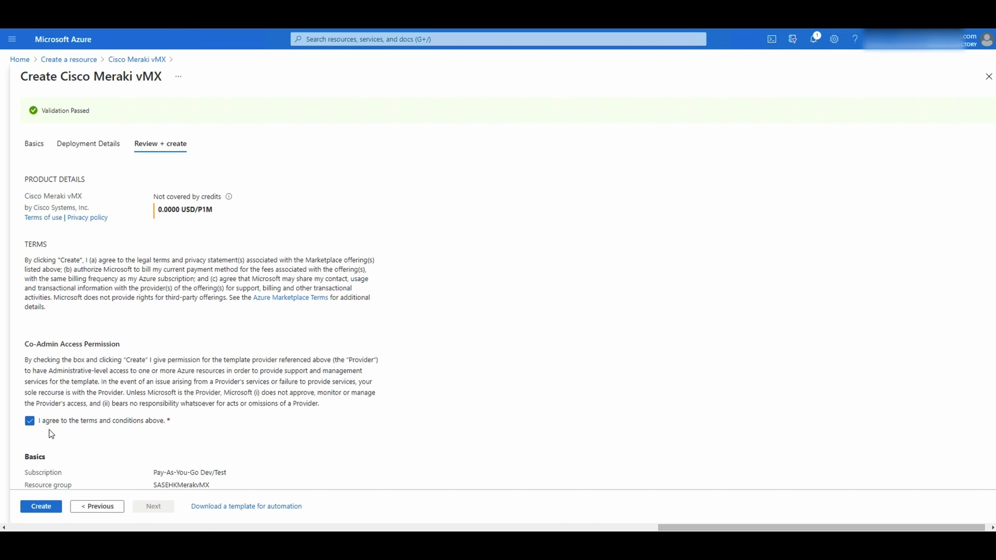
scroll(52, 435, "down", 3)
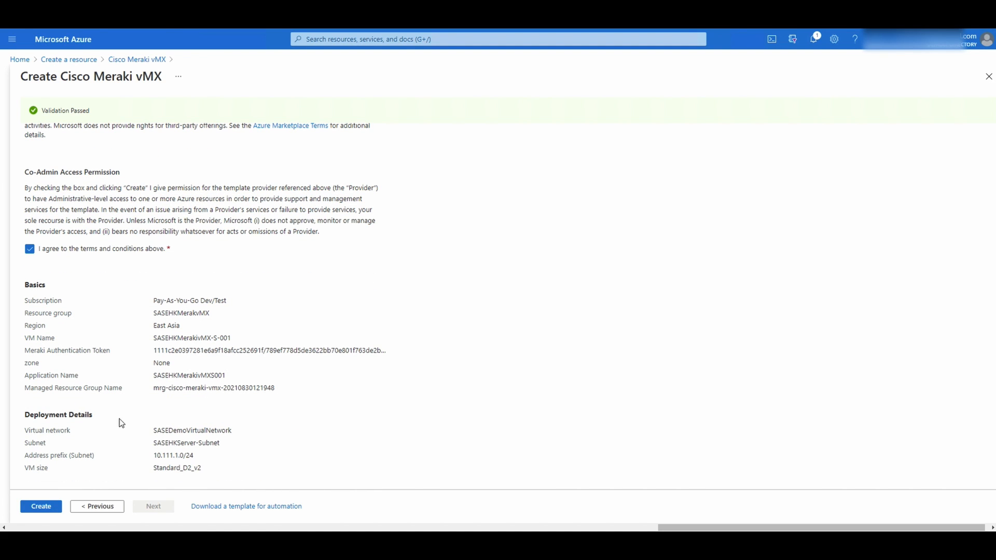
left_click(50, 508)
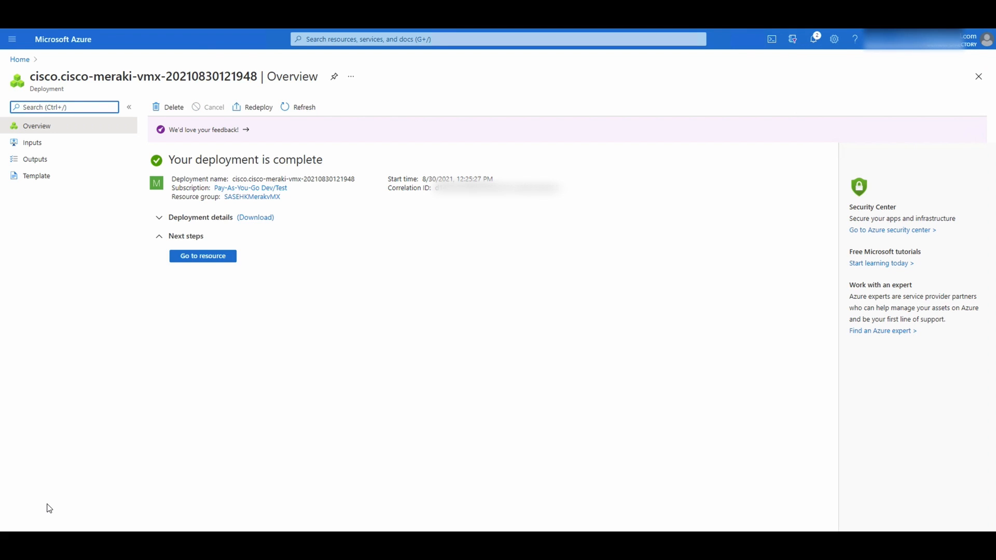
Check the SASEHKMerakivMXS001 managed application's managed resource group, then return to the portal Home
left_click(202, 262)
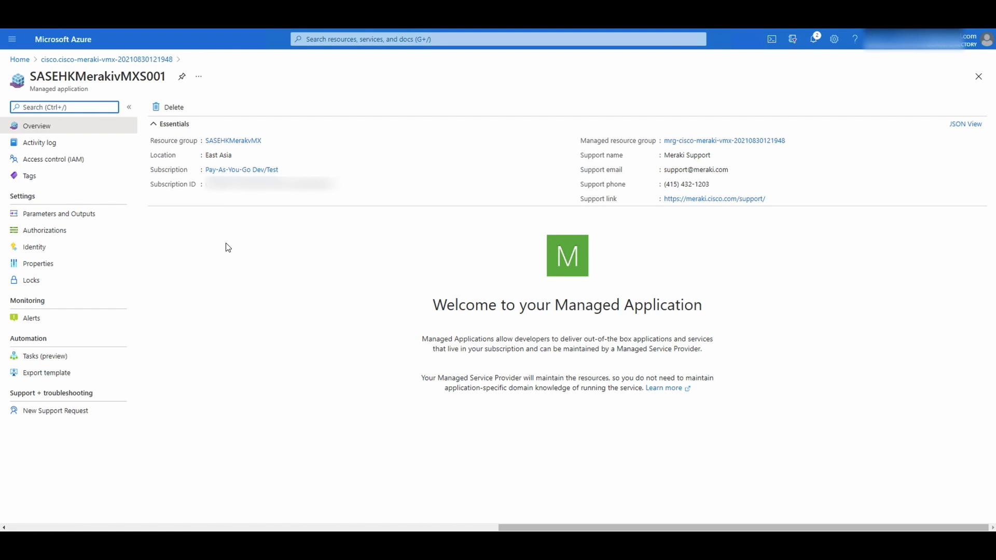
left_click_drag(663, 142, 731, 143)
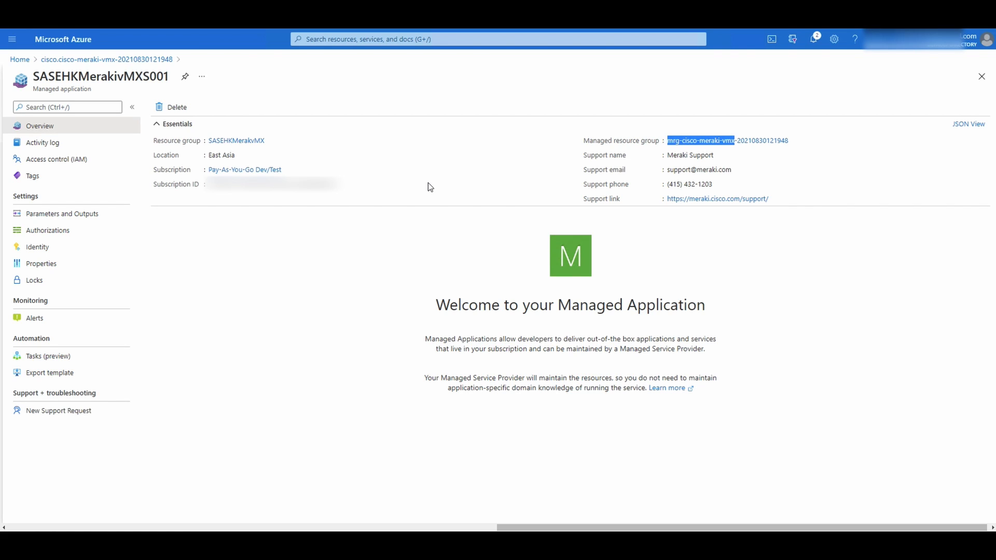
left_click(20, 59)
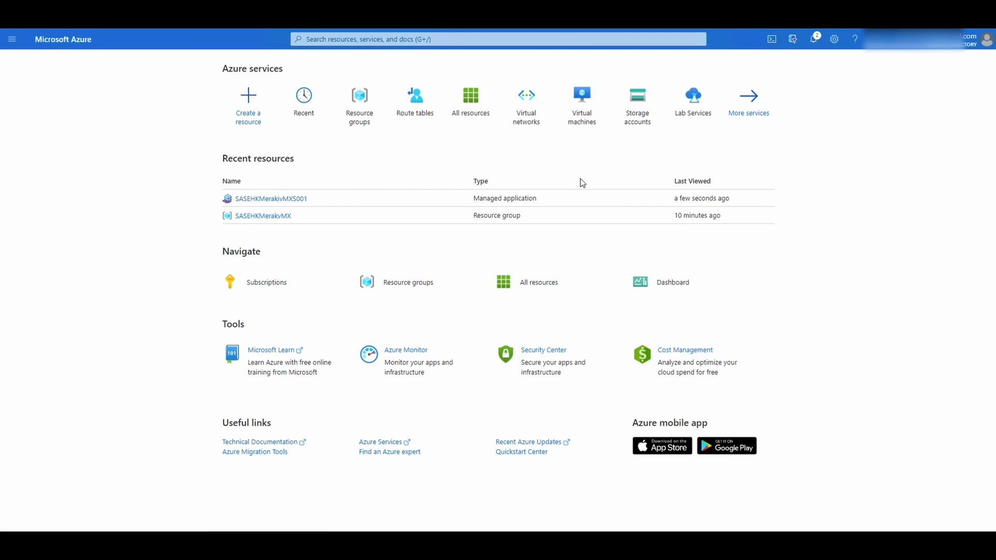
Search the Marketplace for 'route' and start a Route table under the Pay-As-You-Go Dev/Test subscription
left_click(246, 106)
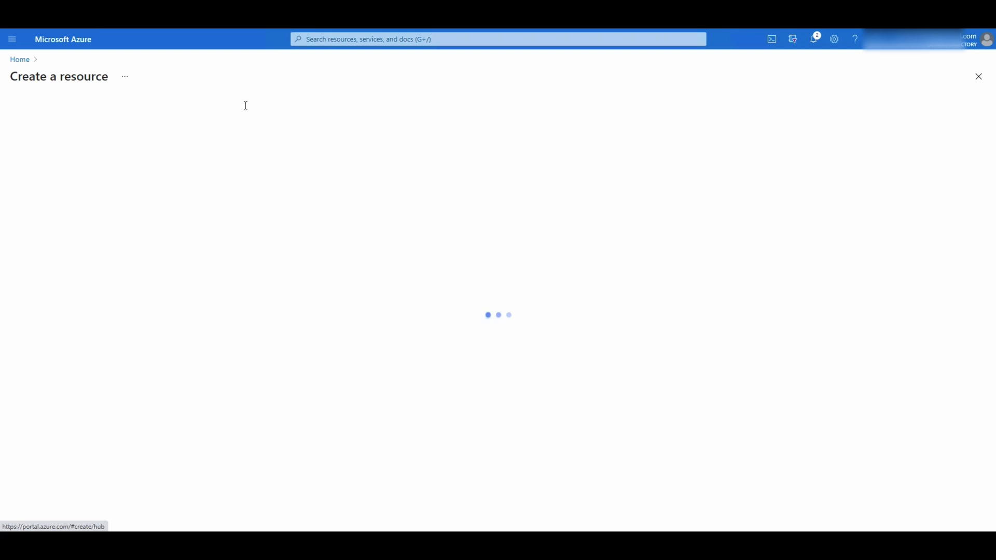
left_click(234, 111)
type("route")
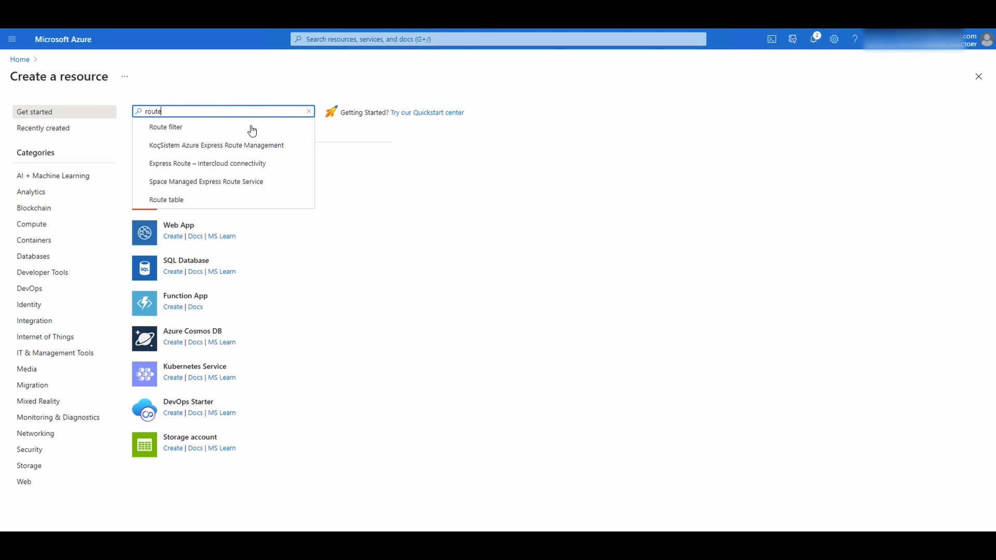
left_click(191, 200)
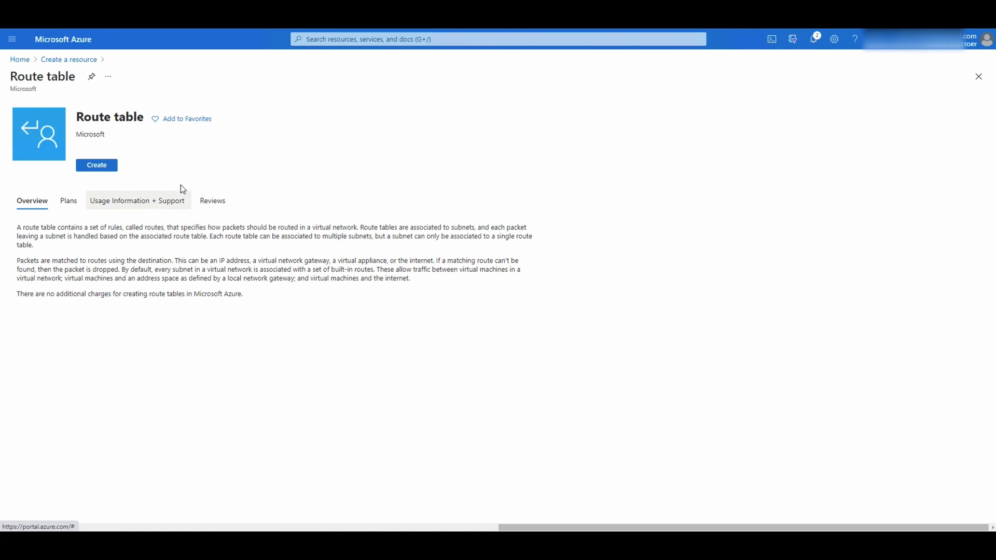
left_click(97, 179)
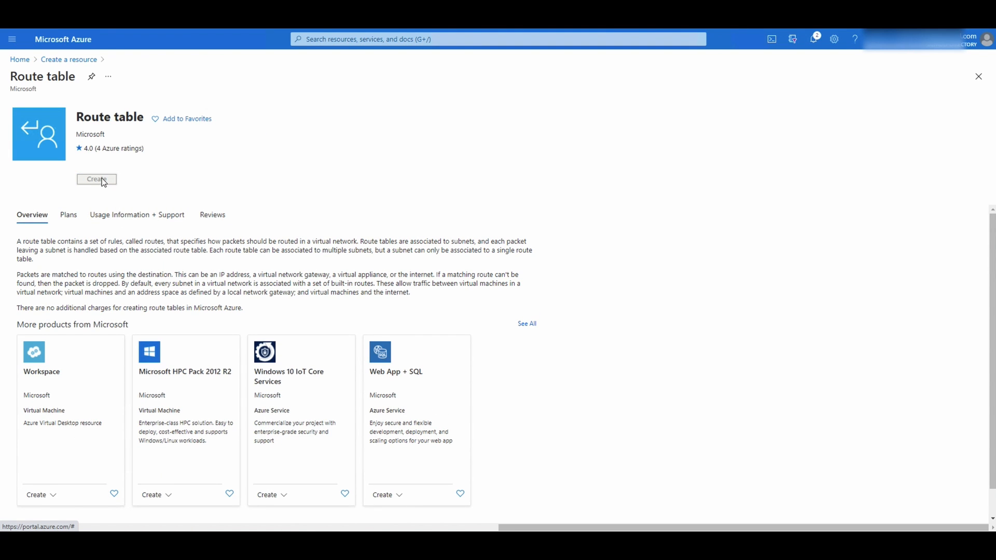
left_click(171, 183)
left_click(205, 234)
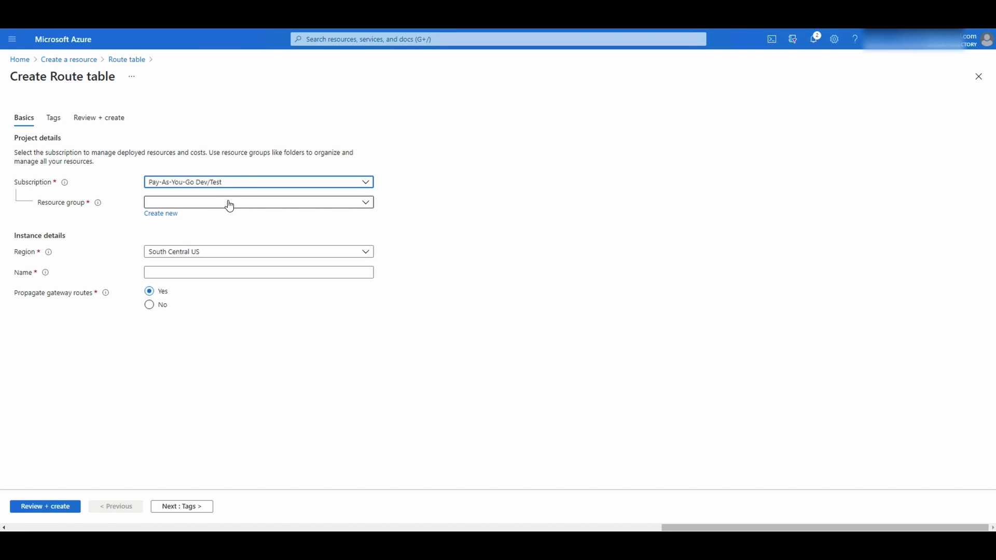
Put the route table in resource group SASEHKMerakvMX with region East Asia
left_click(230, 203)
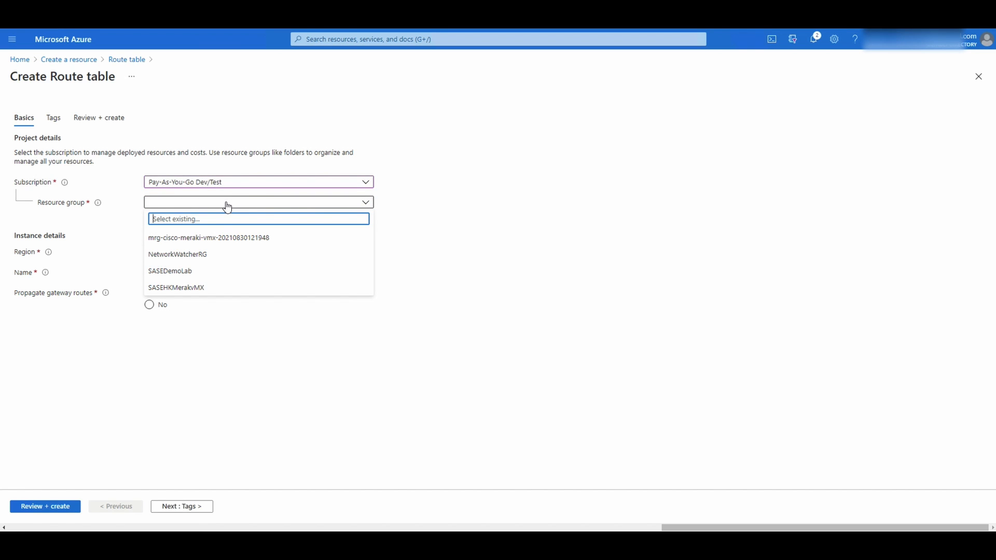
left_click(194, 288)
left_click(204, 252)
type("east")
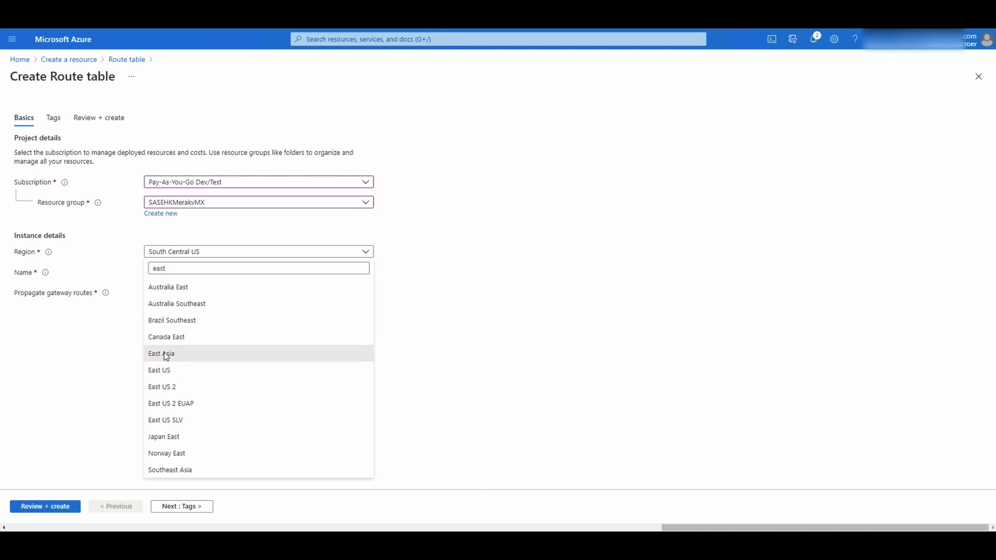
left_click(162, 353)
Name the route table SASEHKMerakivMXRouteTable and leave Propagate gateway routes set to Yes
left_click(175, 274)
left_click_drag(197, 201, 150, 206)
left_click(216, 274)
type("SASEHKMerakivMX")
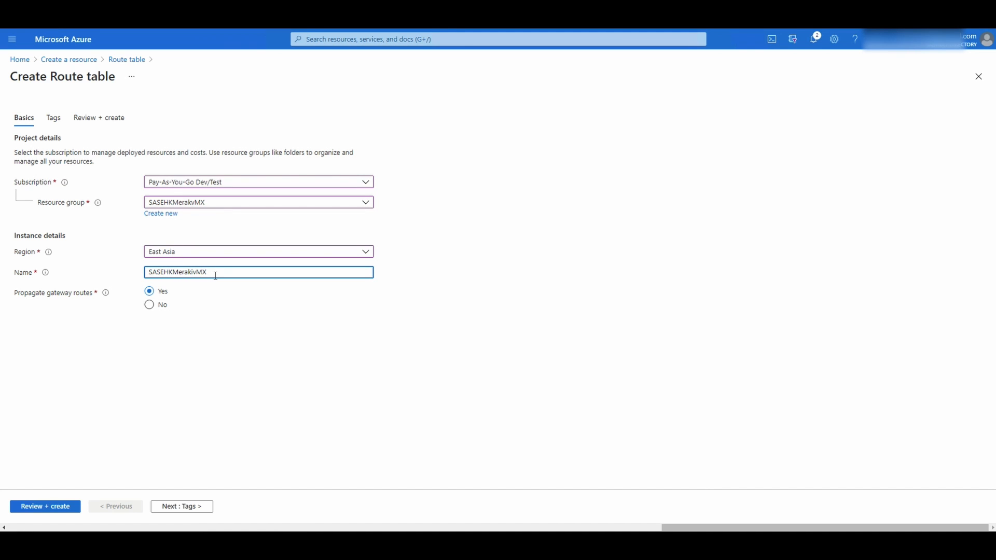
type("RouteTable")
left_click(273, 297)
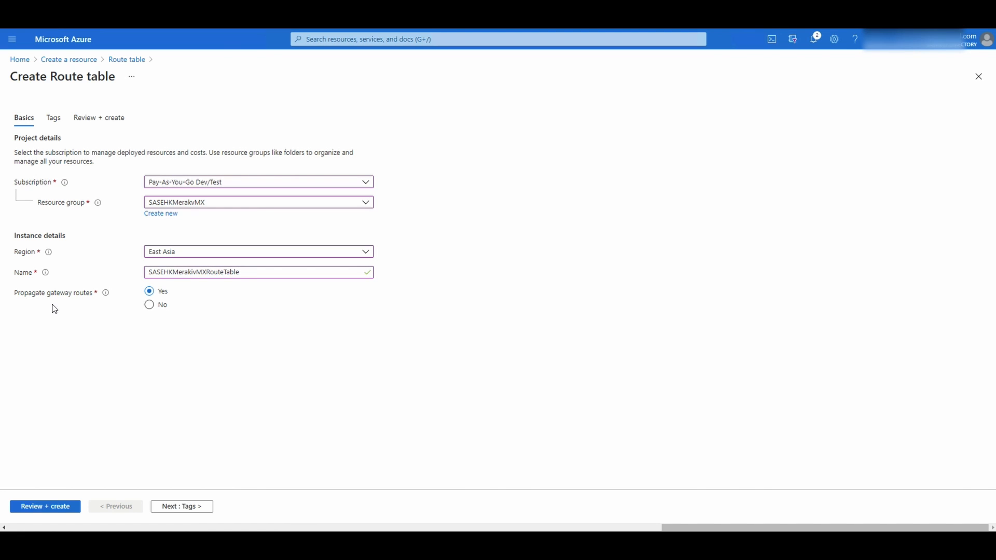
mouse_move(106, 299)
left_click(149, 307)
left_click_drag(200, 301, 329, 320)
left_click(187, 510)
Add the tag Purpose = SASEDemoVideo and run the Review + create validation
left_click(86, 207)
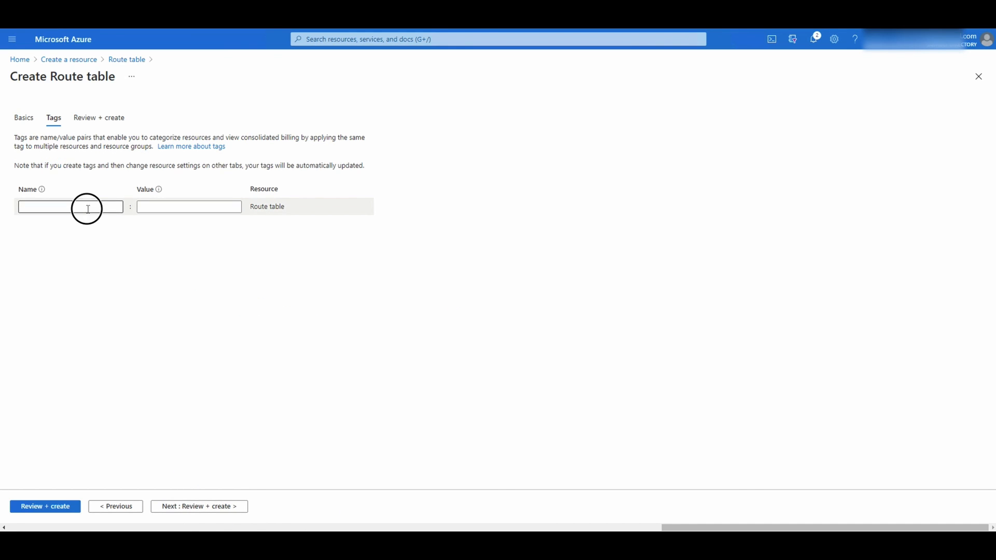
type("PUrpose")
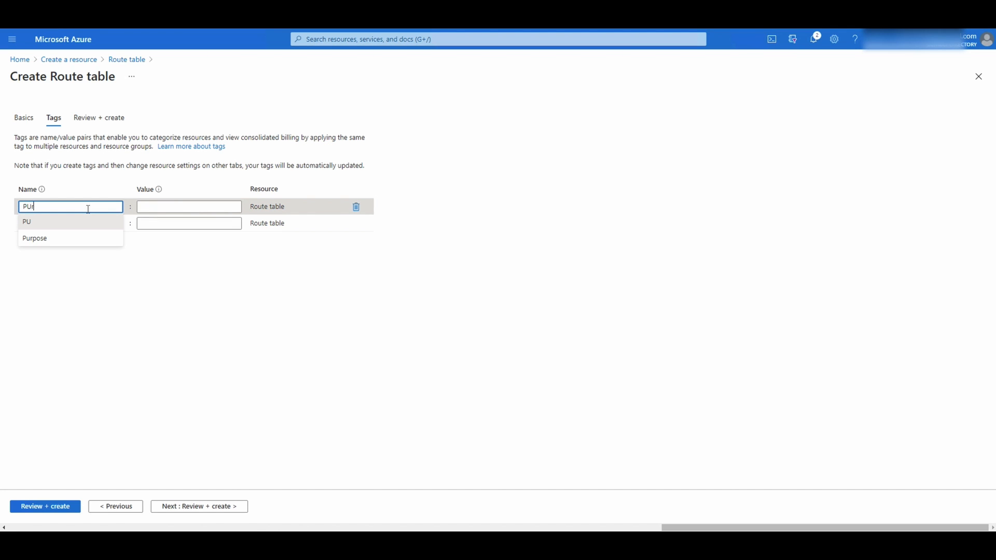
key("Down")
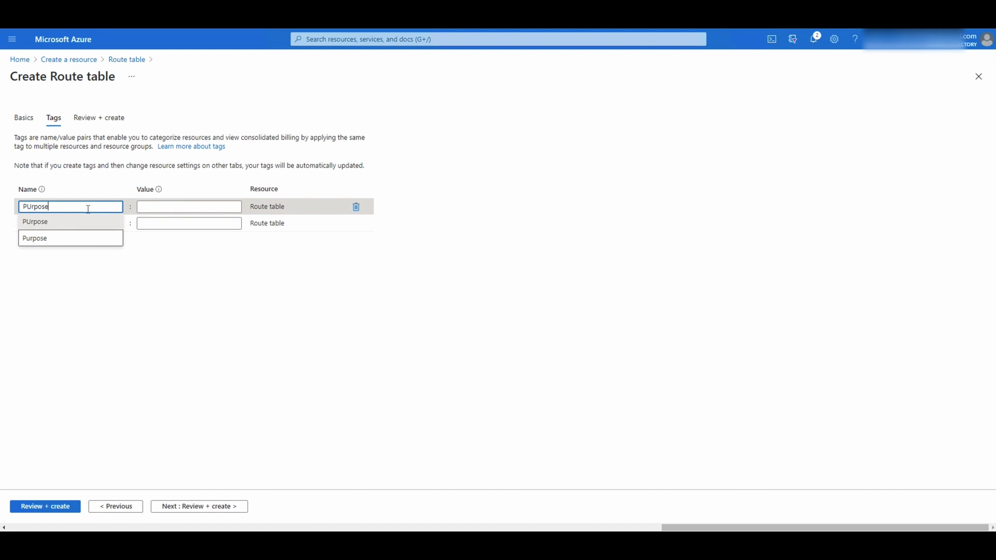
key("Return")
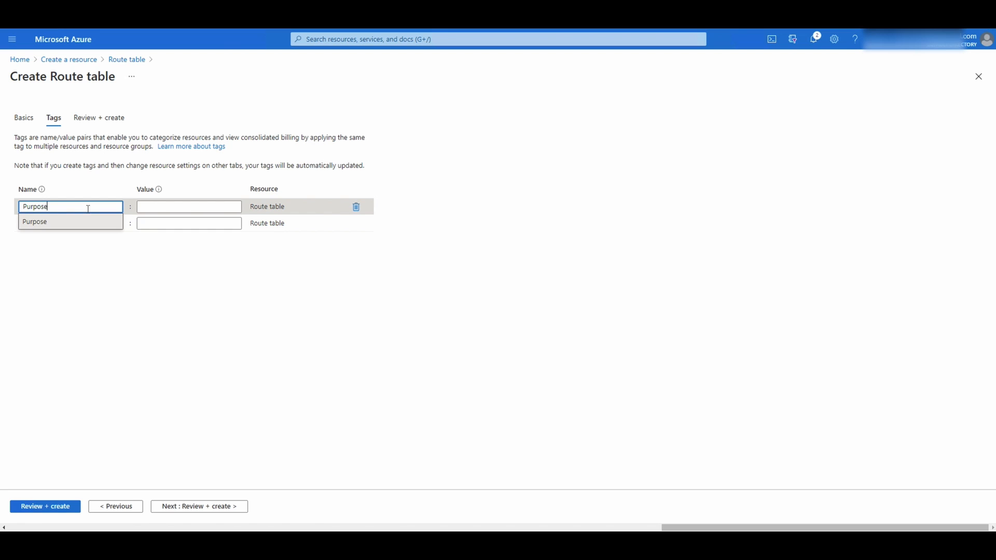
key("Tab")
type("SA")
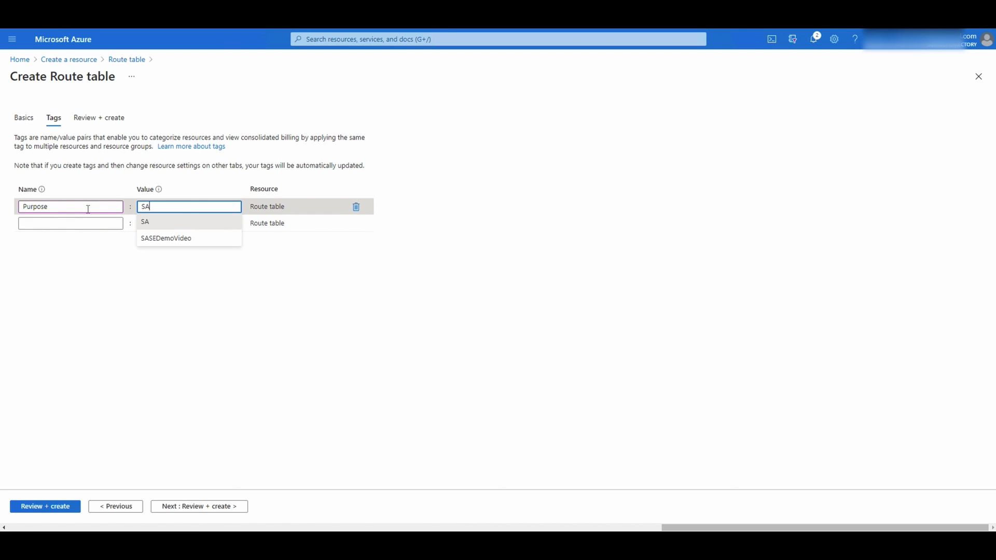
key("Return")
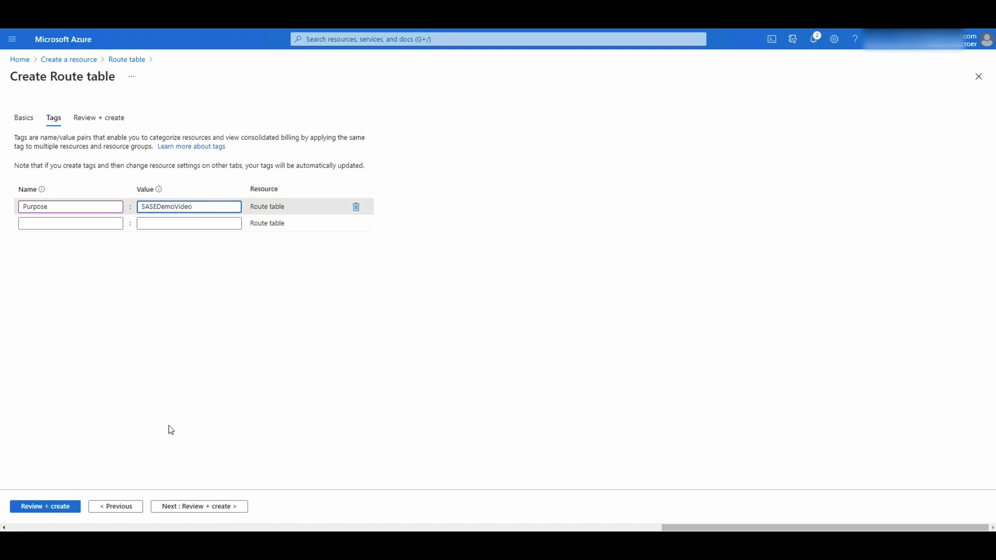
left_click(207, 507)
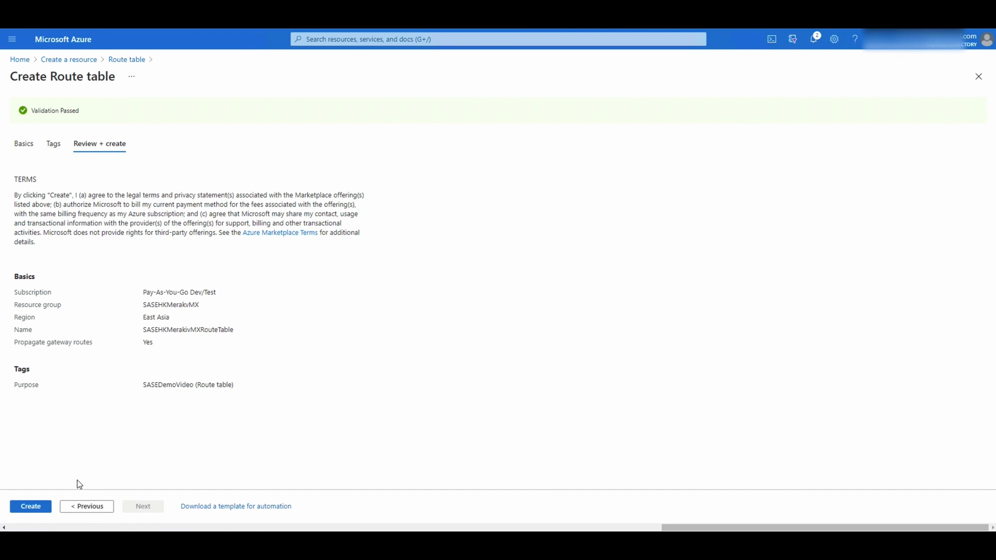
Create SASEHKMerakivMXRouteTable, open the deployed table and show its empty Routes list
left_click(41, 510)
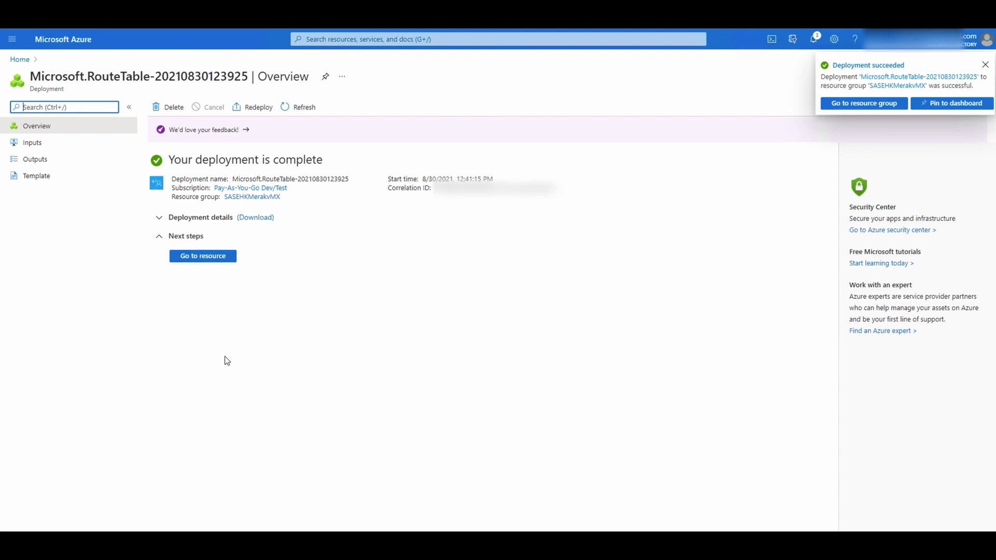
left_click(208, 263)
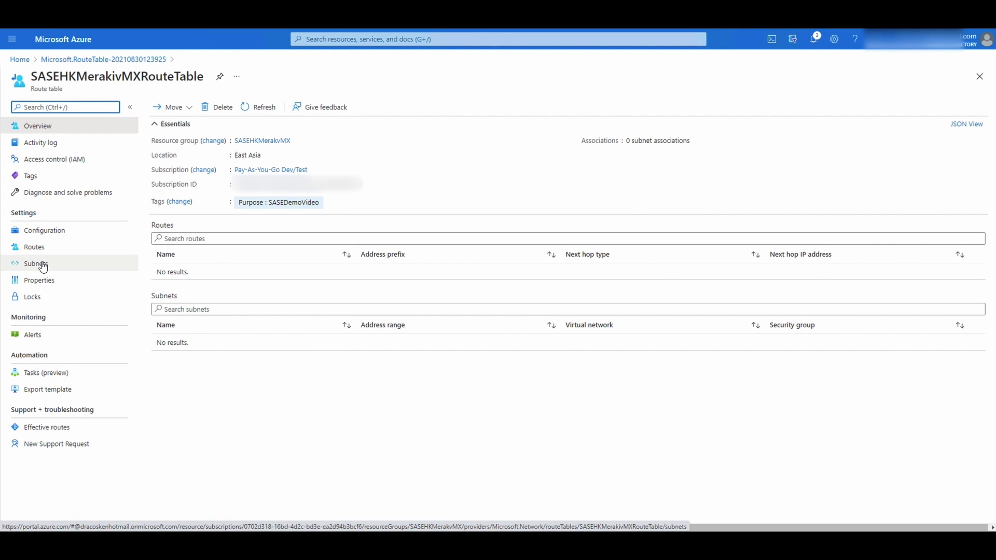
left_click(41, 250)
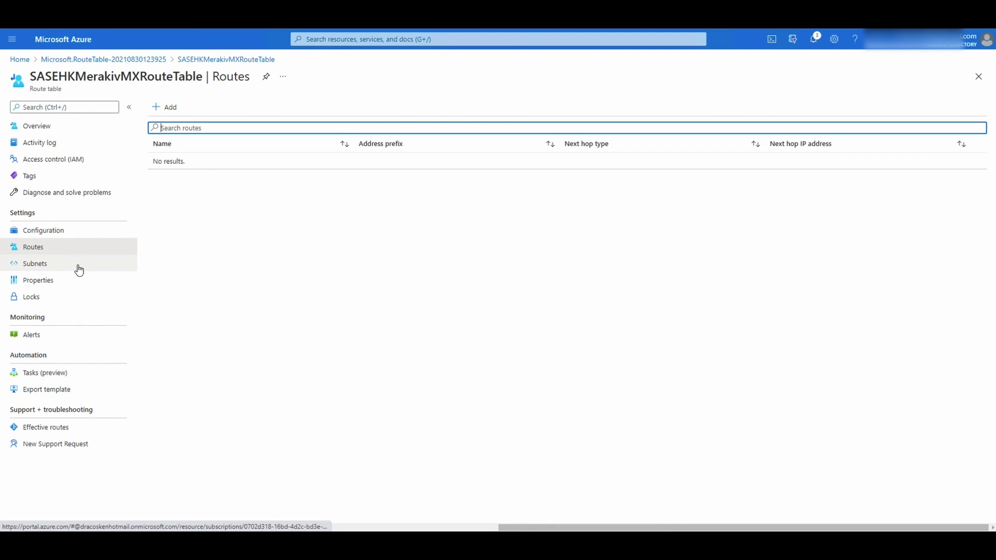
Add a new route named S2SHKvMXStoSGMX67Routes, removing the invalid character from the name
left_click_drag(58, 243, 400, 241)
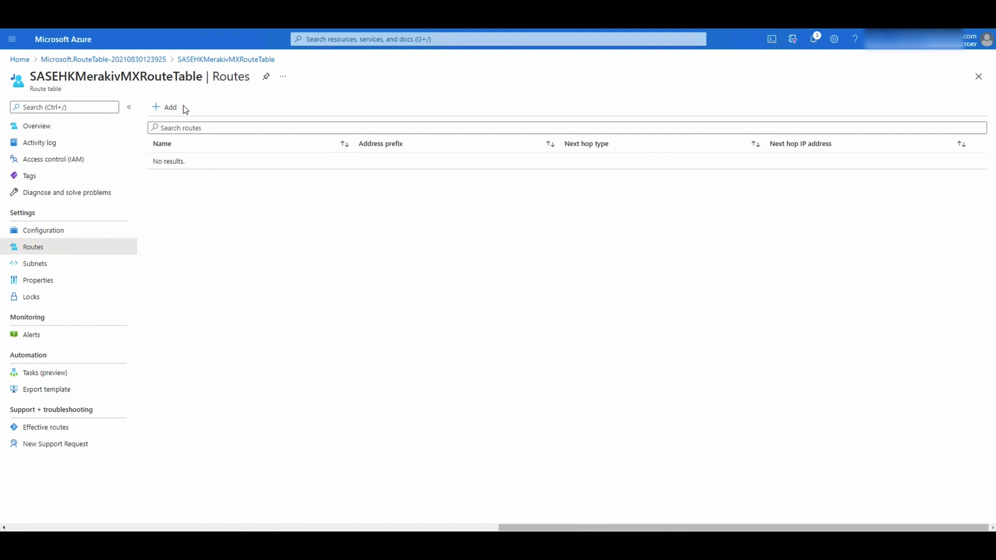
left_click(167, 108)
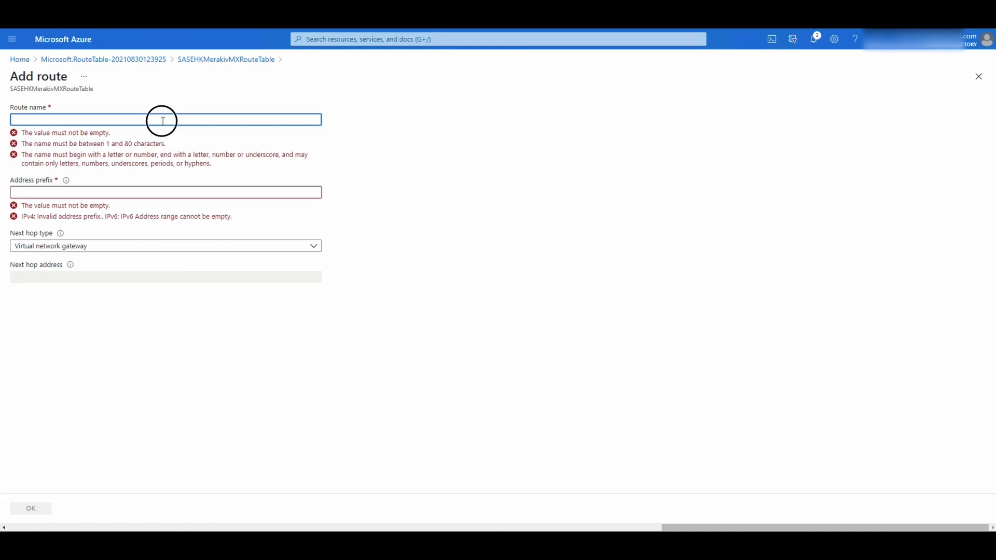
type("S2S")
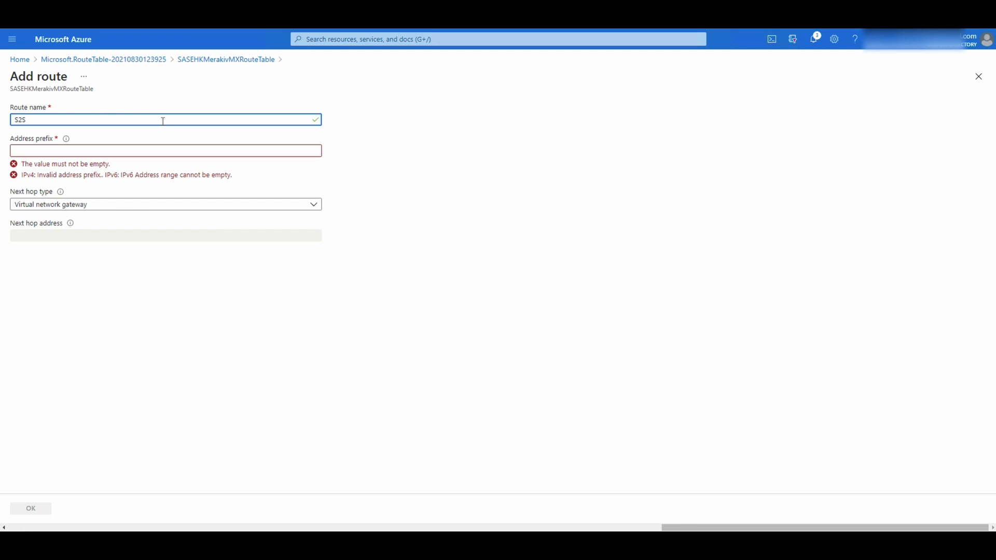
type("HKvMXSto")
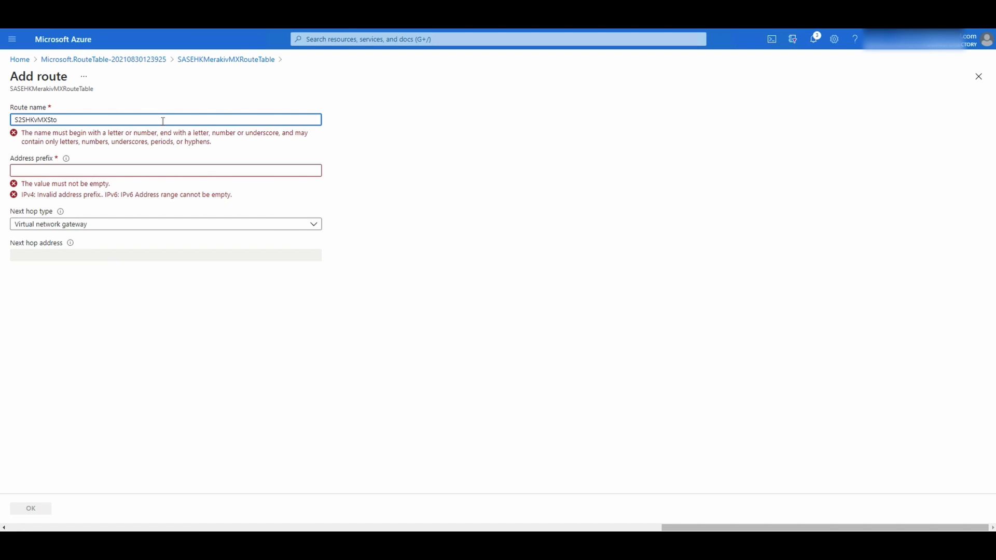
key("BackSpace")
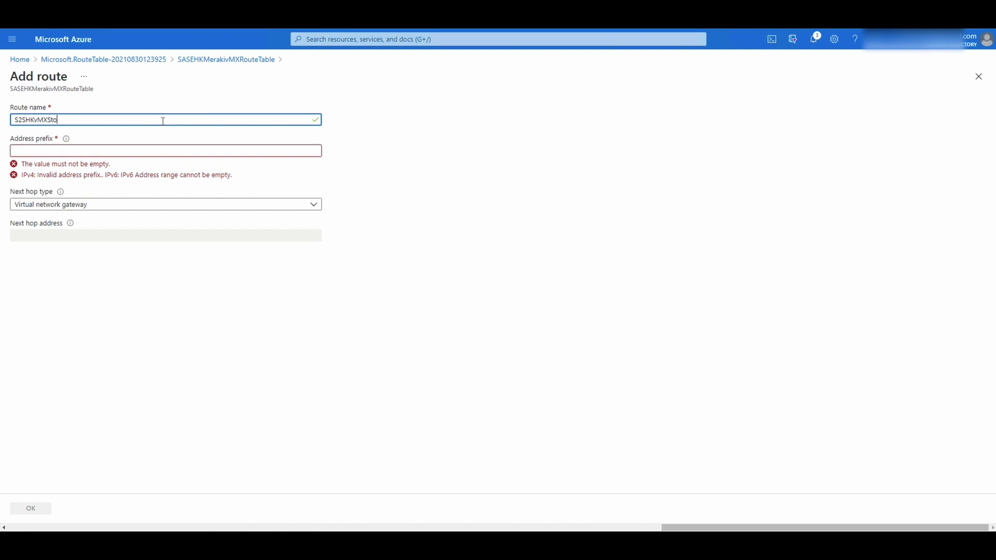
type("SGMX67Routes")
left_click(164, 149)
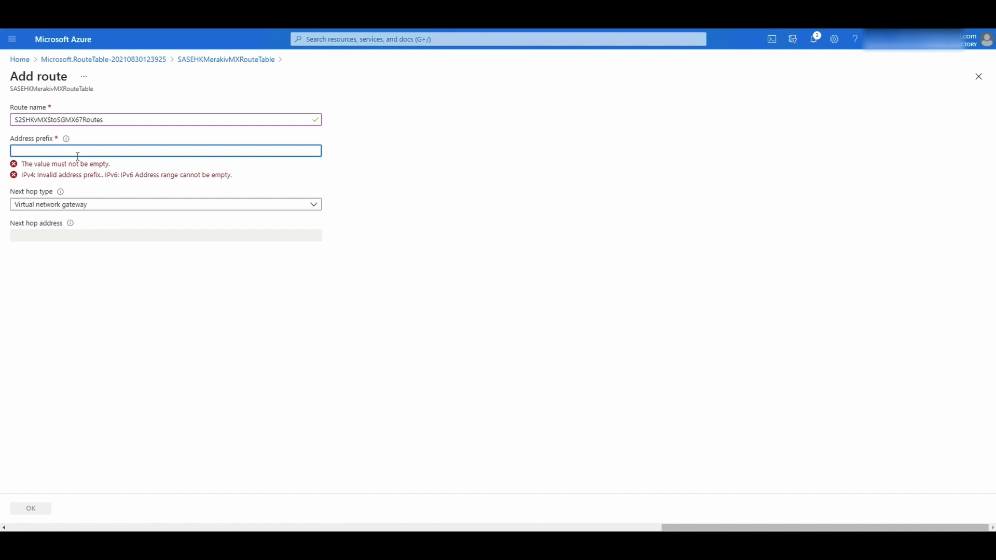
Set the route's address prefix to 192.168.23.0/24 and its next hop type to Virtual appliance
left_click(76, 152)
type("192.168.23.0")
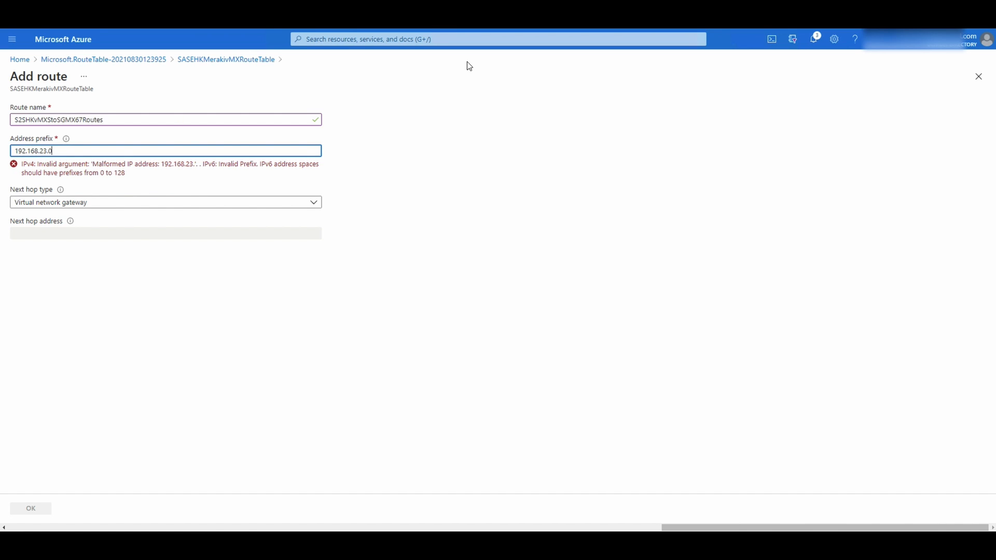
type("/24")
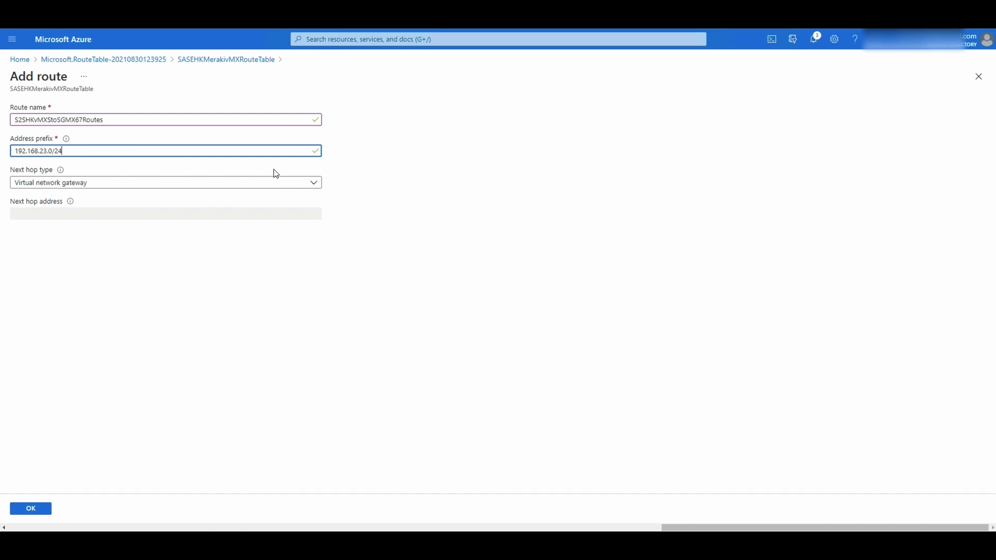
left_click(261, 228)
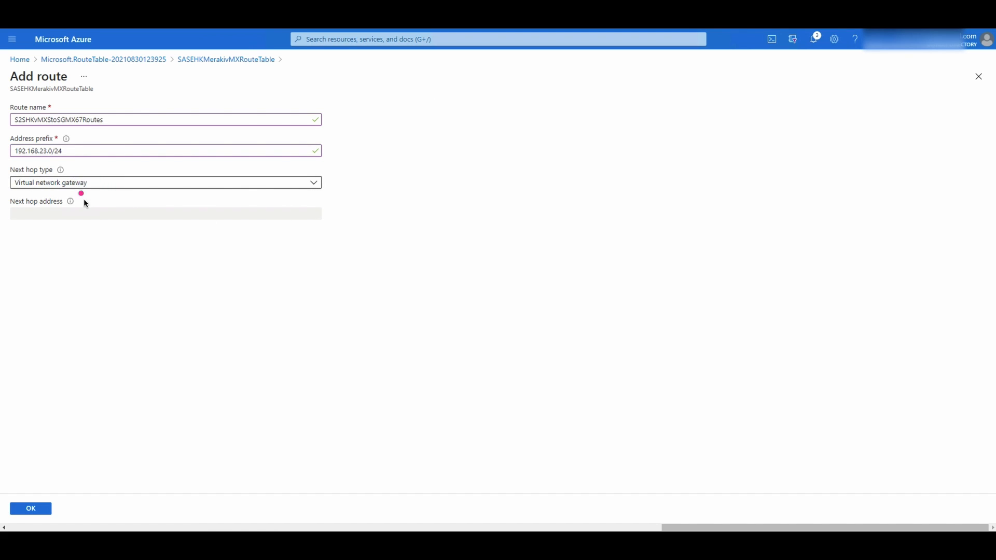
left_click(96, 195)
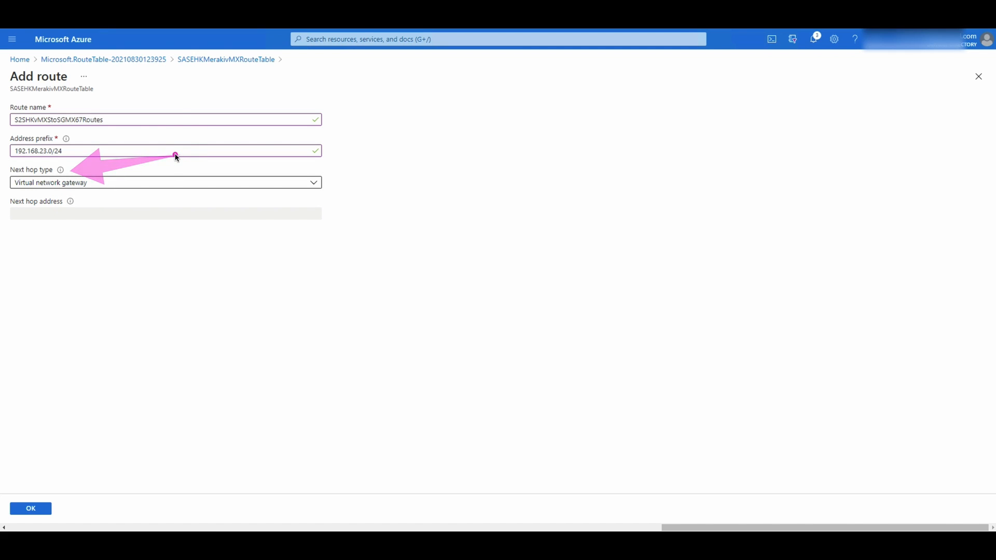
left_click(141, 187)
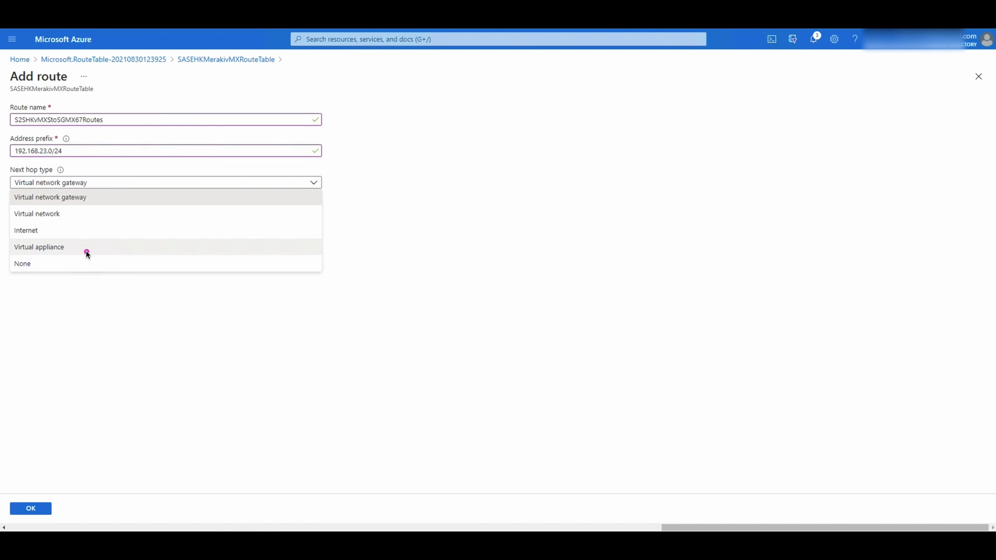
left_click(70, 249)
left_click(83, 212)
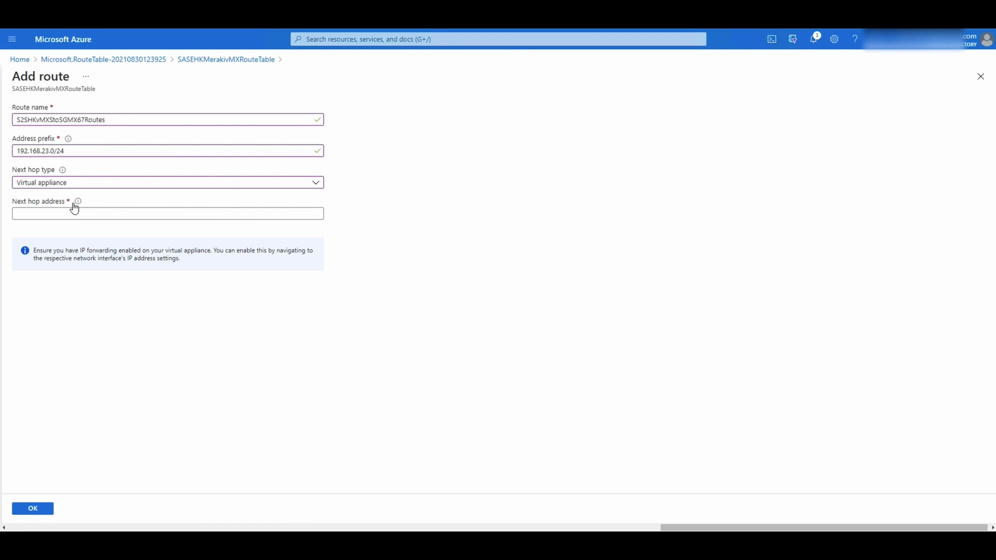
mouse_move(76, 204)
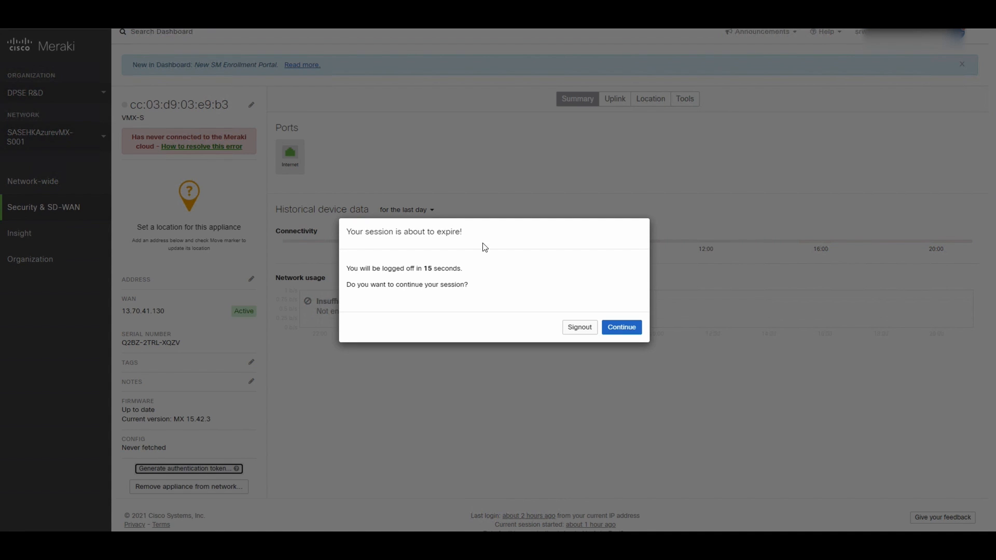
Keep the Meraki Dashboard session alive and copy the vMX-S uplink IP address 10.111.1.5
left_click(623, 328)
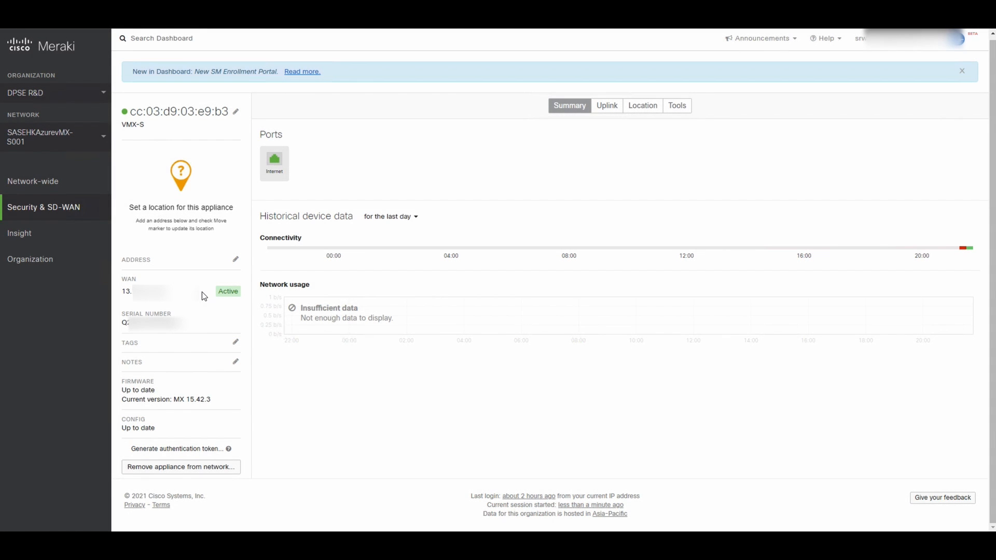
left_click(210, 298)
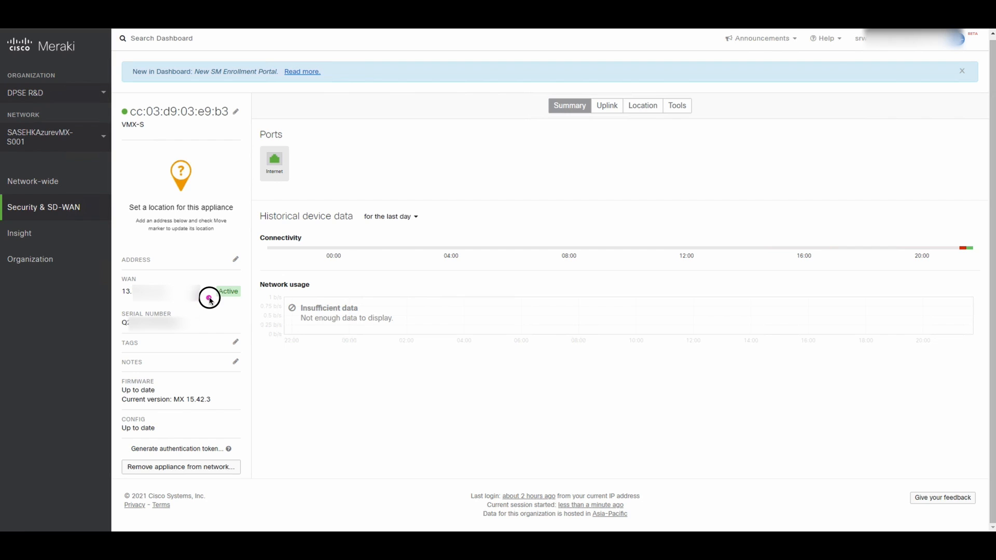
left_click(173, 308)
left_click(607, 116)
left_click(602, 110)
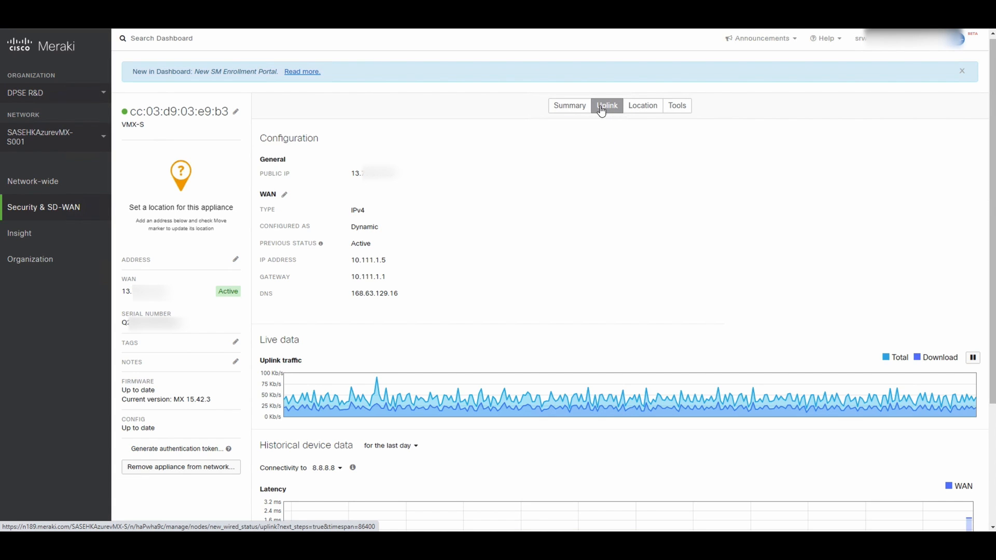
left_click(354, 261)
left_click_drag(354, 261, 387, 262)
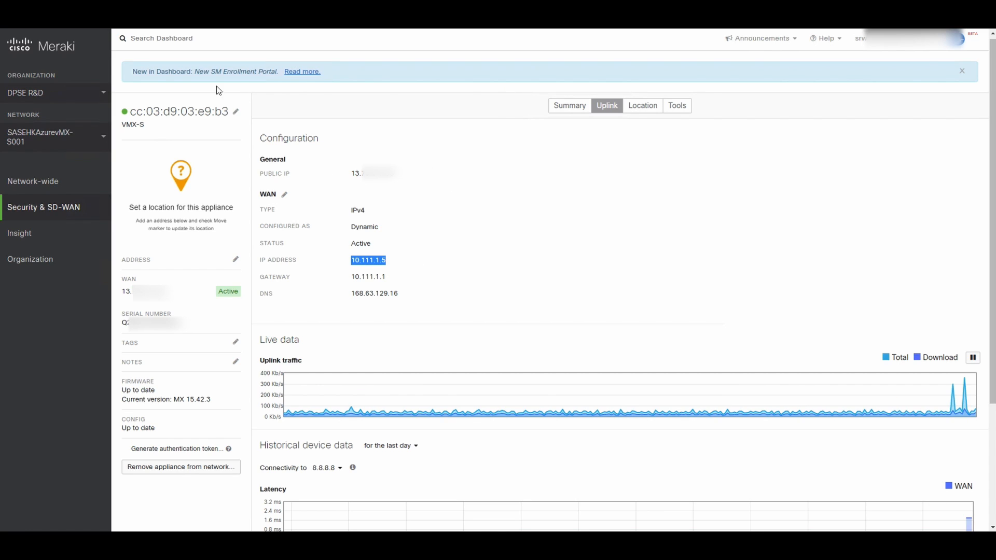
key("ctrl+Tab")
Enter 10.111.1.5 as the route's next hop address, replacing the wrongly pasted value
left_click(97, 212)
key("ctrl+v")
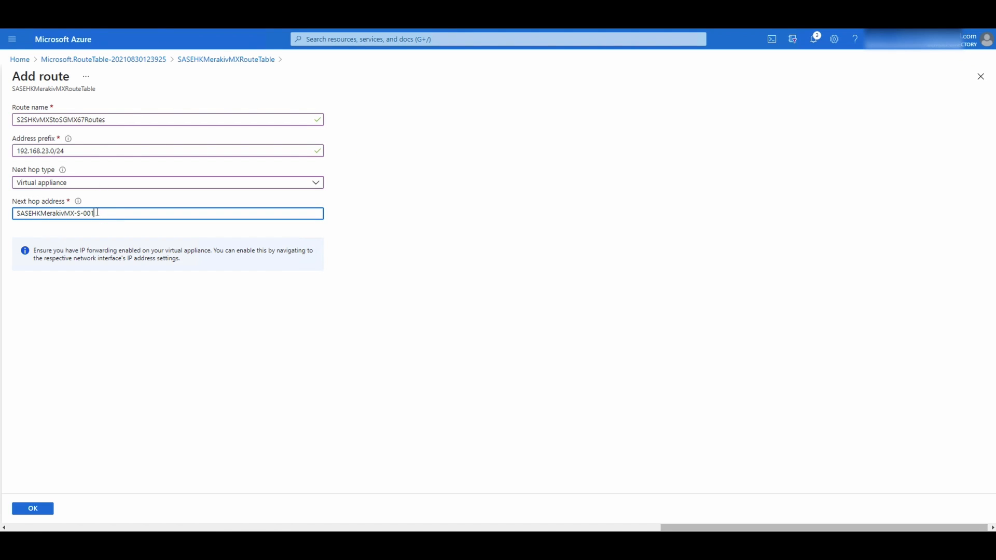
left_click_drag(97, 213, 4, 214)
type("10.111")
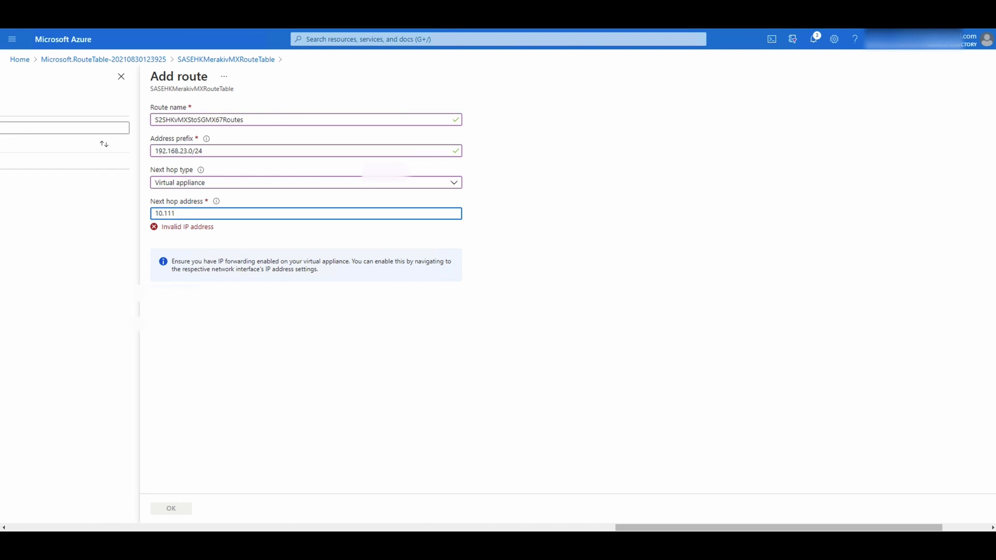
type(".1.5")
scroll(222, 297, "right", 2)
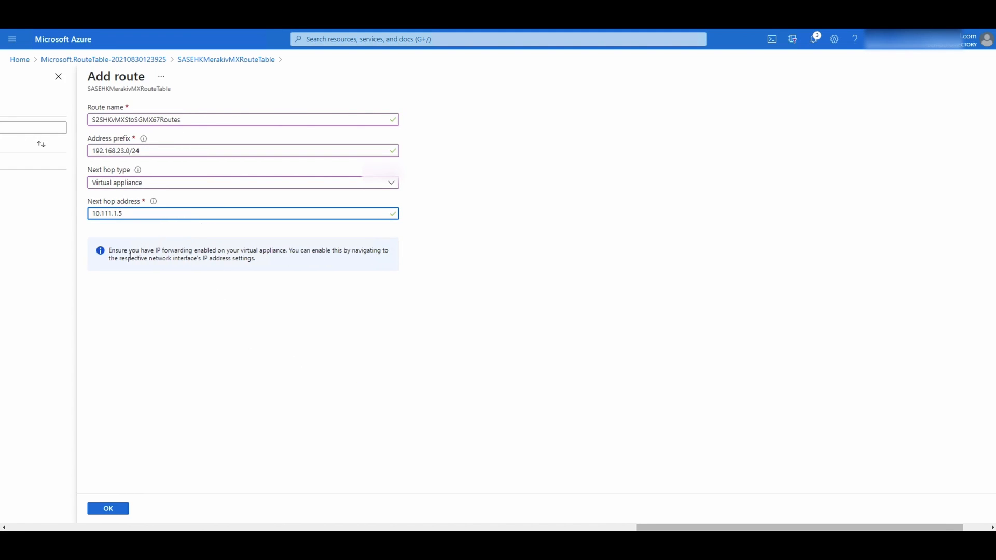
scroll(128, 262, "right", 2)
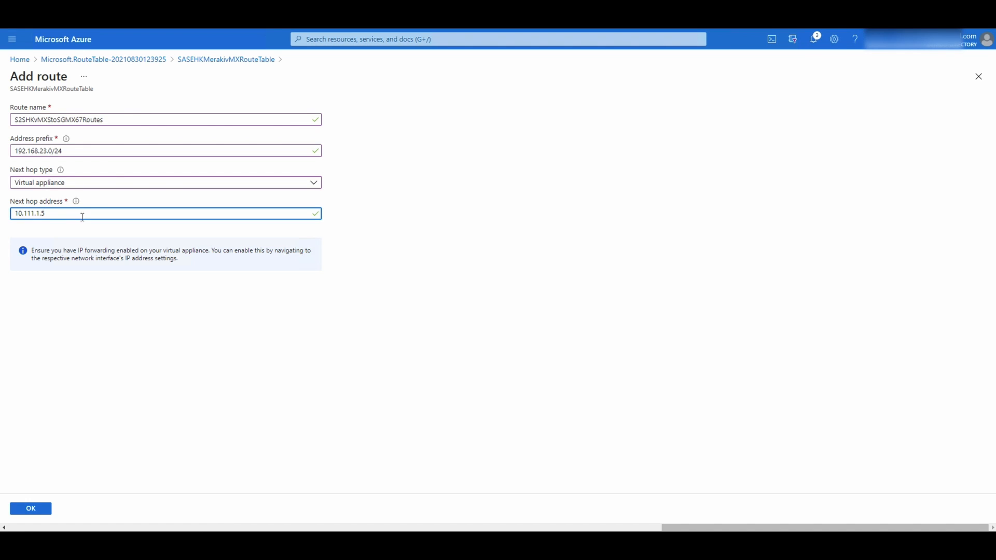
Recheck the vMX uplink addressing in the Meraki dashboard and note the IP forwarding reminder
key("super")
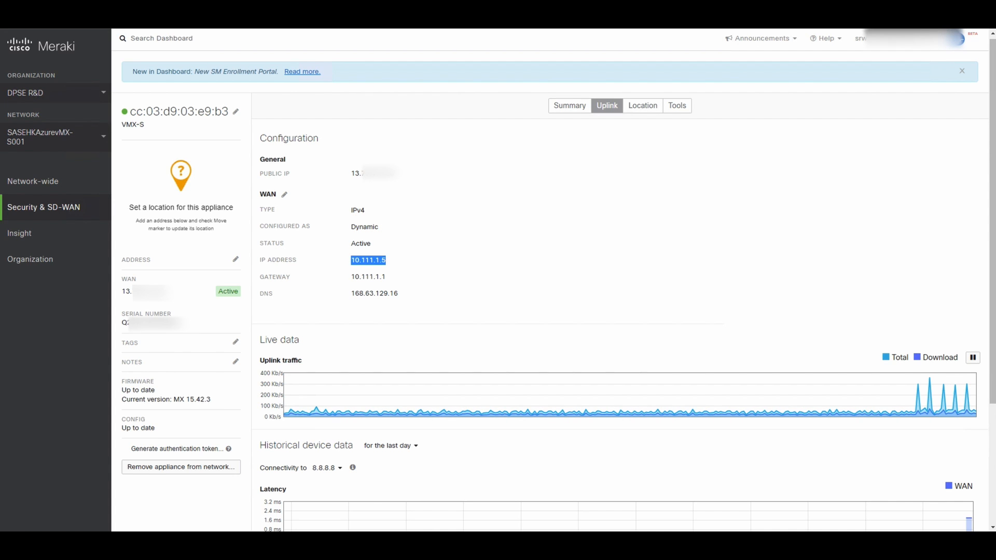
left_click_drag(353, 276, 387, 261)
left_click(378, 276)
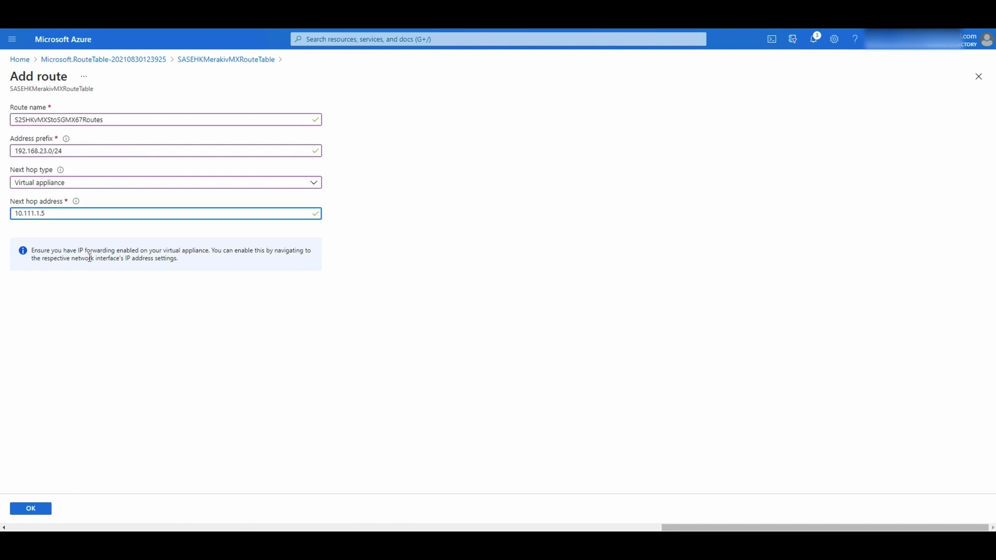
left_click_drag(76, 251, 209, 252)
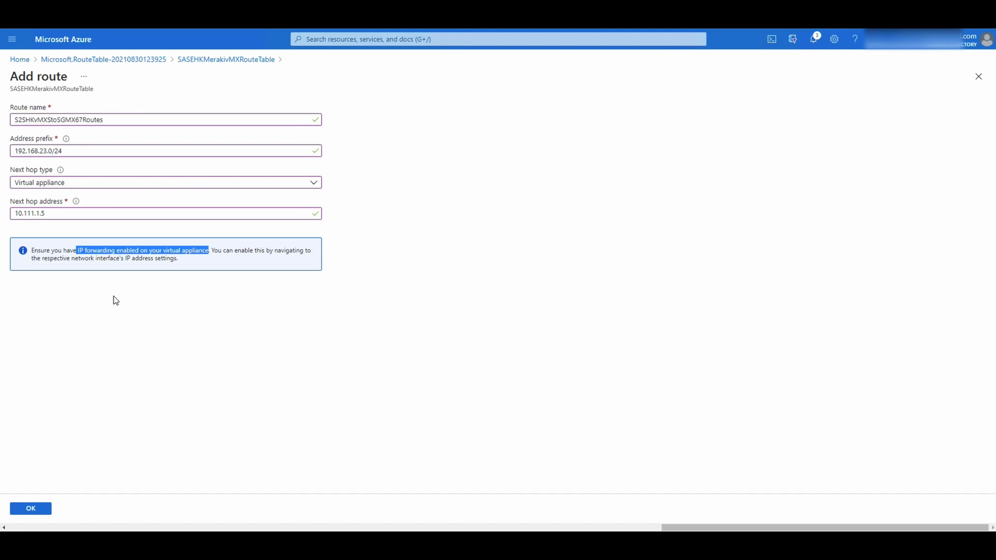
Save the 192.168.23.0/24 route via 10.111.1.5 and view the route table's empty Subnets page
left_click(30, 510)
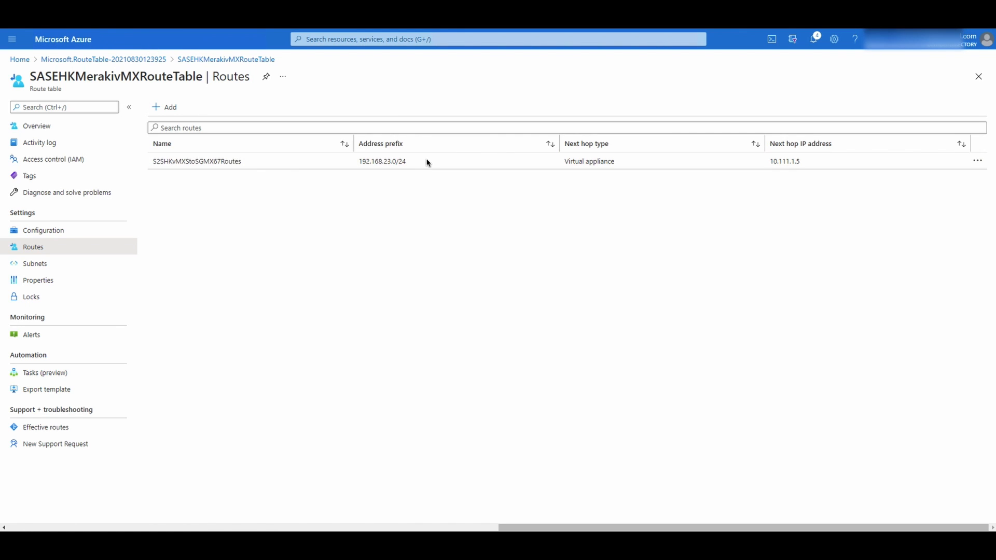
left_click(65, 264)
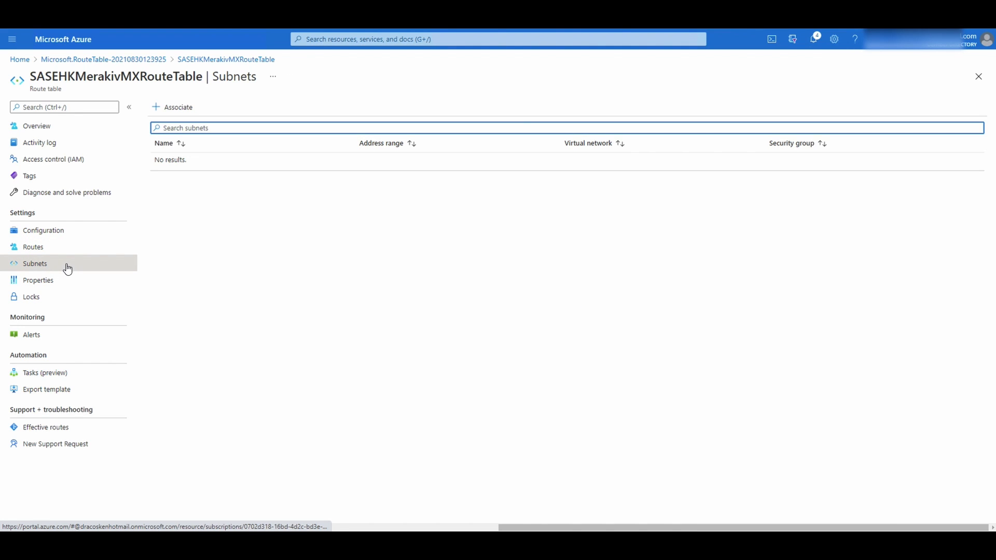
key("ctrl+2")
left_click_drag(67, 264, 154, 256)
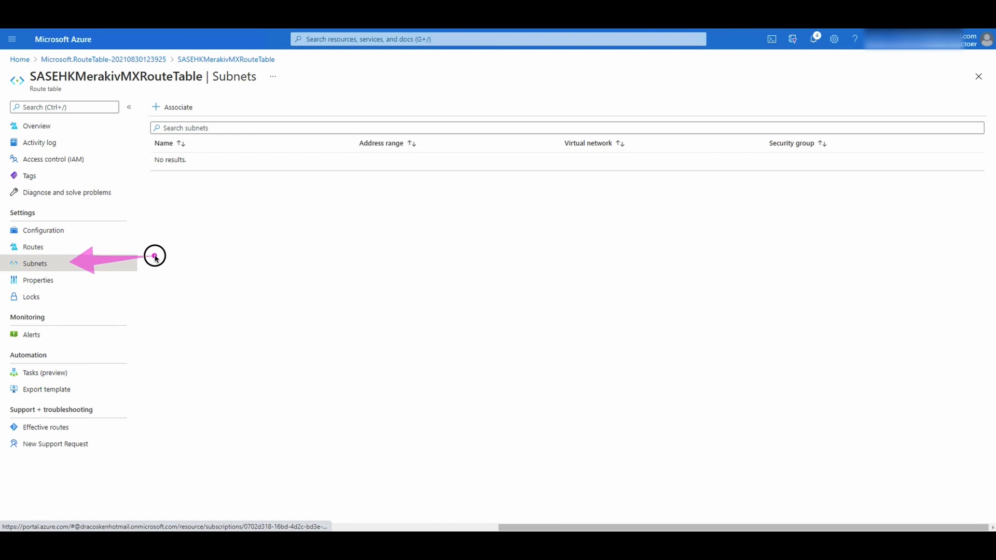
key("Escape")
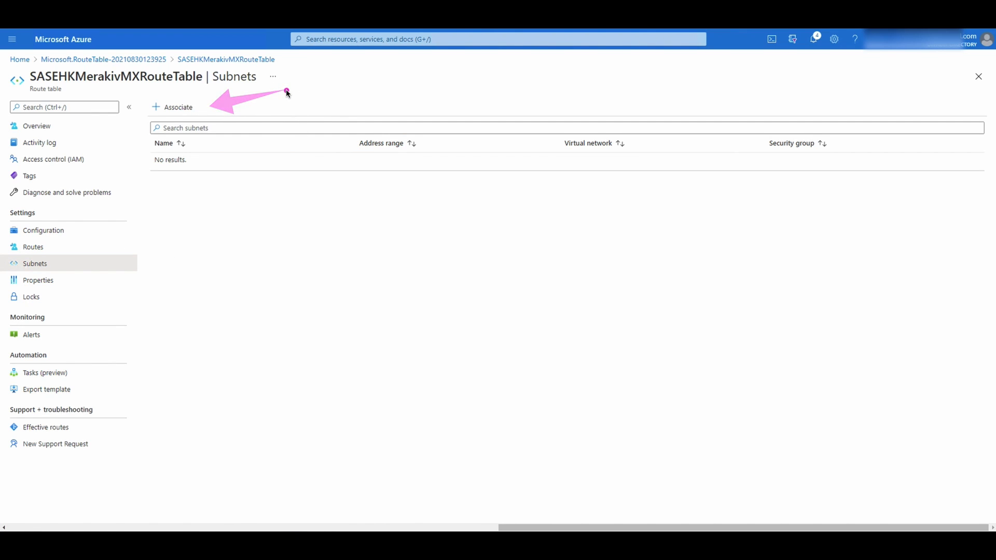
Associate SASEHKServer-Subnet from SASEDemoVirtualNetwork with SASEHKMerakivMXRouteTable and confirm
left_click(185, 113)
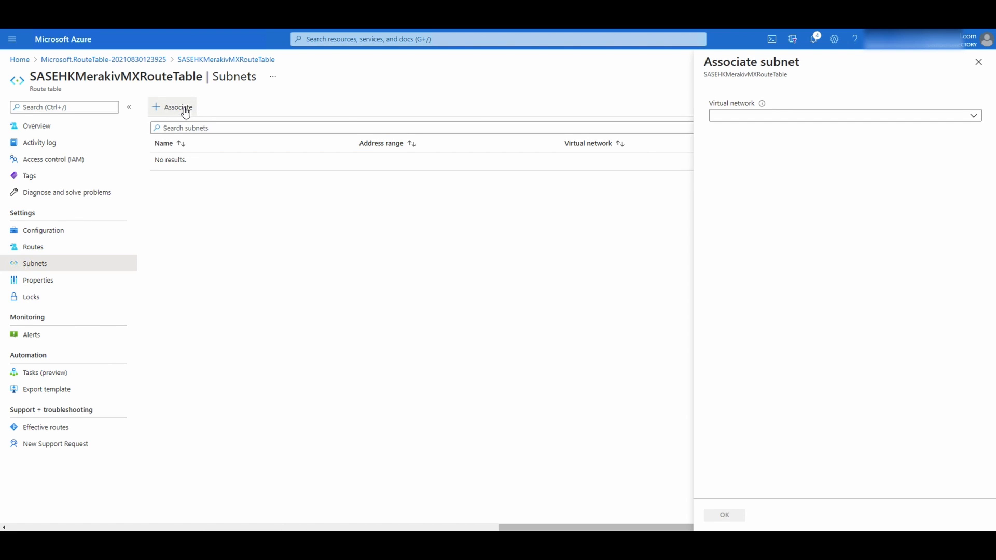
left_click(826, 118)
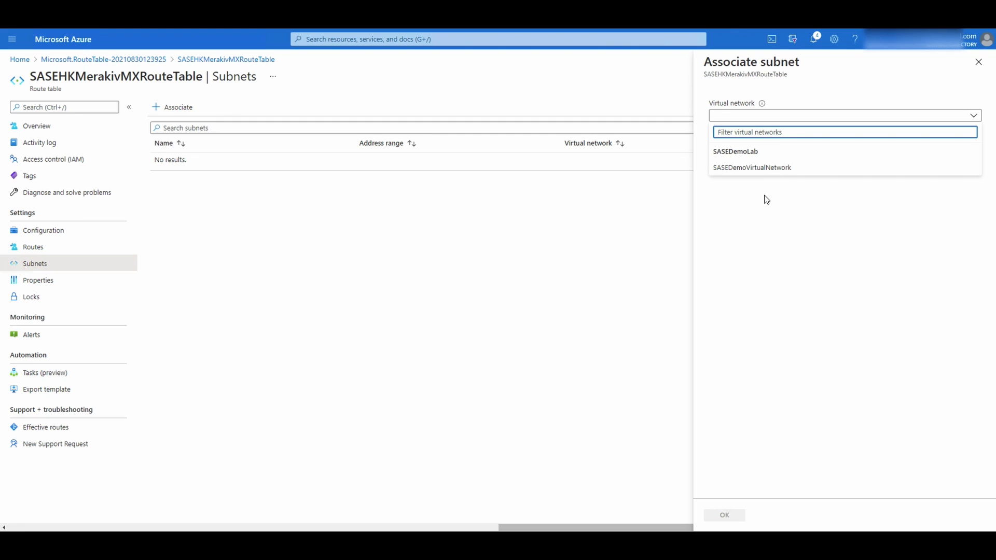
left_click(767, 173)
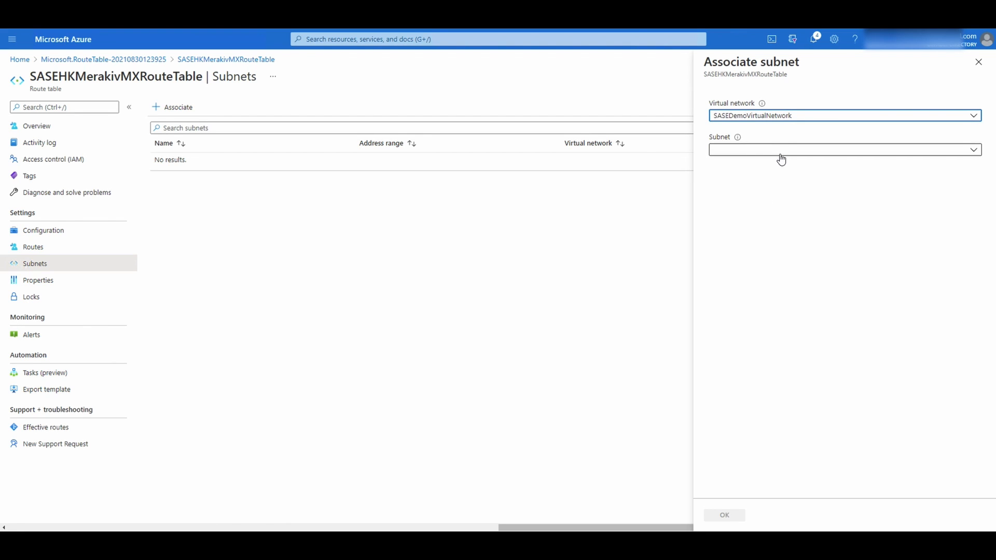
left_click(779, 153)
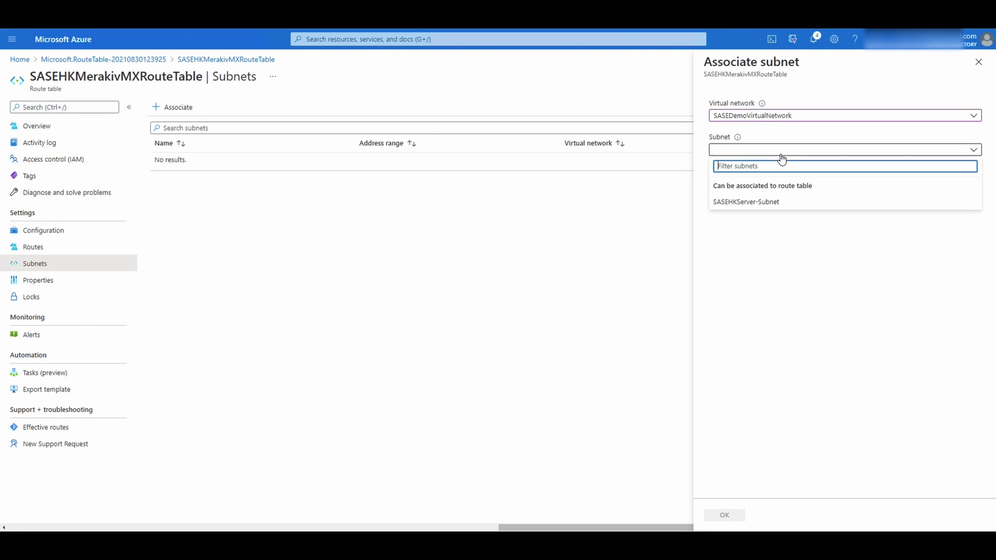
left_click(769, 207)
left_click(734, 518)
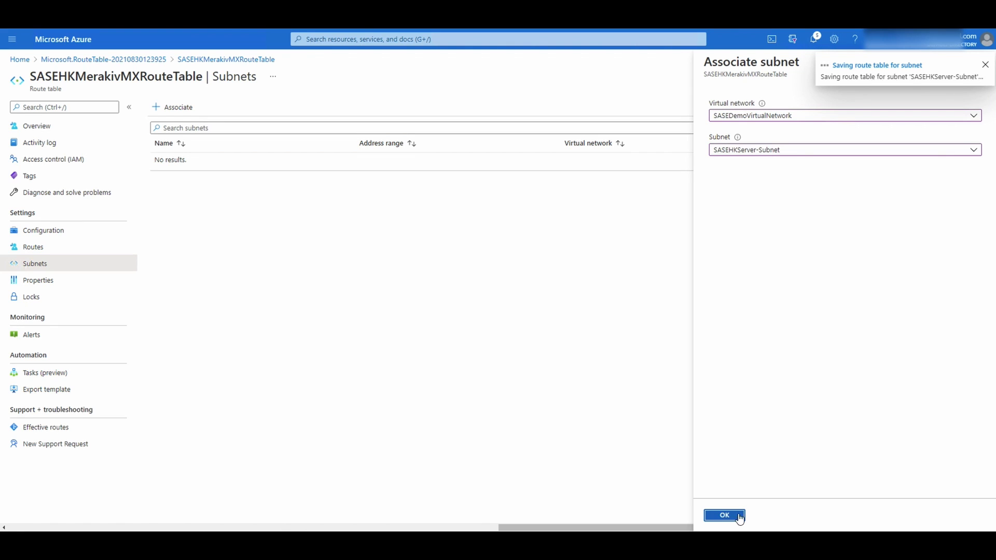
Run ipconfig in the second Command Prompt to confirm the branch PC address 192.168.23.44
mouse_move(343, 543)
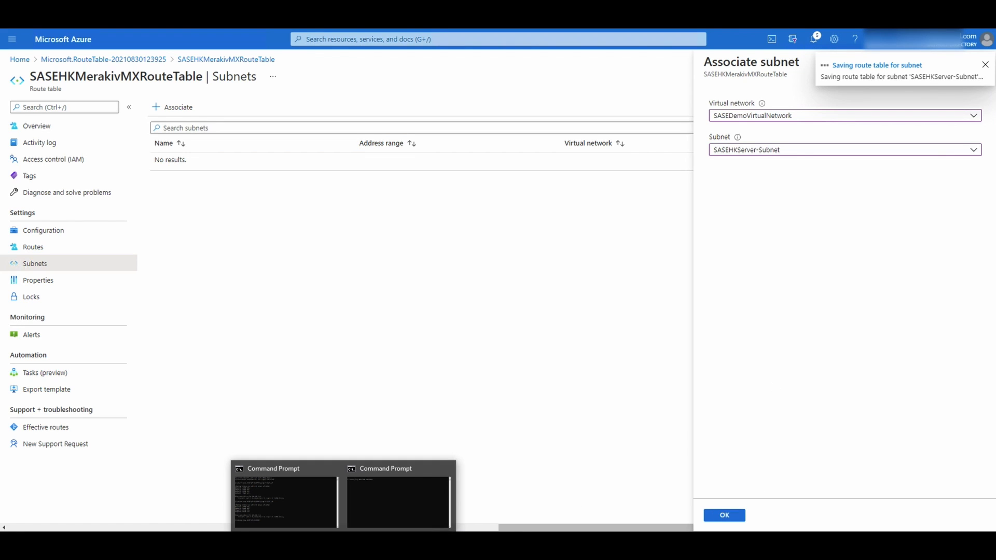
left_click(384, 500)
type("ipconfig")
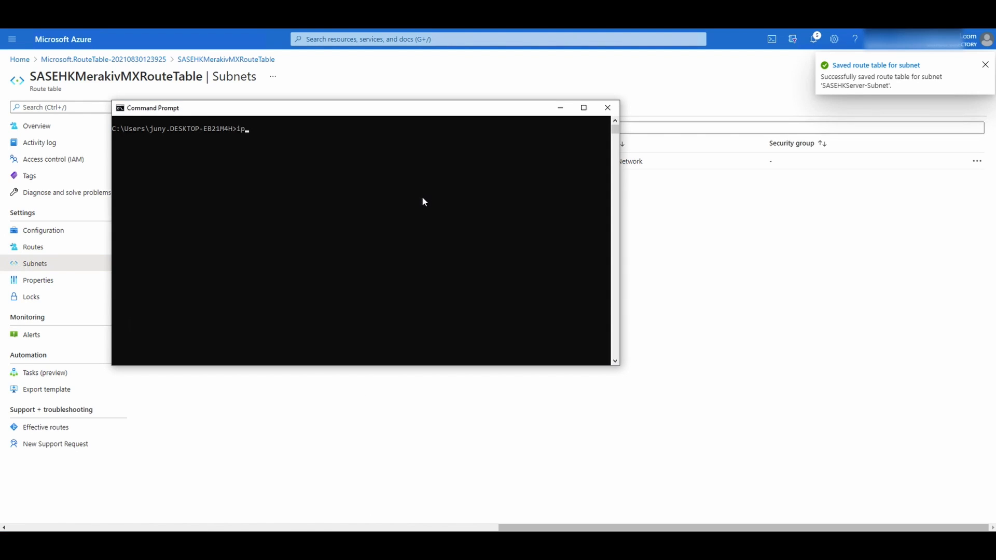
key("Return")
Ping the Azure server 10.111.1.4, which times out with 100% packet loss
type("ping 192")
key("BackSpace")
key("BackSpace")
type("0..132")
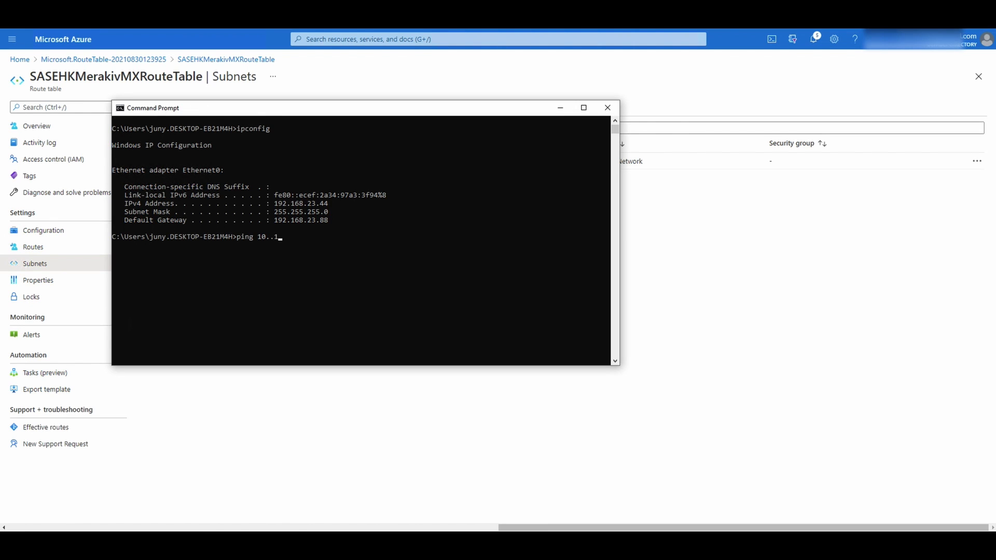
key("BackSpace")
key("BackSpace")
key("BackSpace")
type("111.1.4")
key("Return")
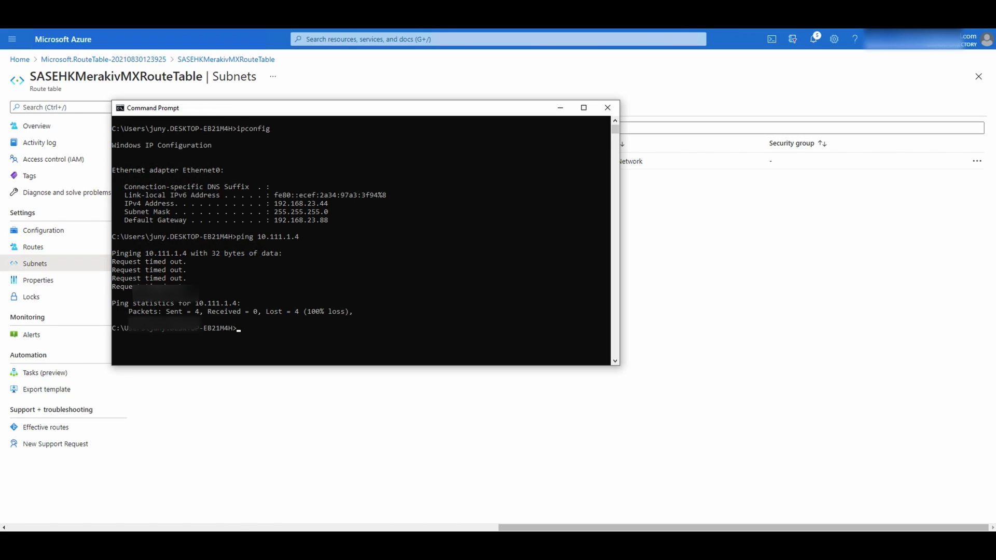
Open the organization's VPN Status page from the Organization menu's Monitor section
left_click(694, 311)
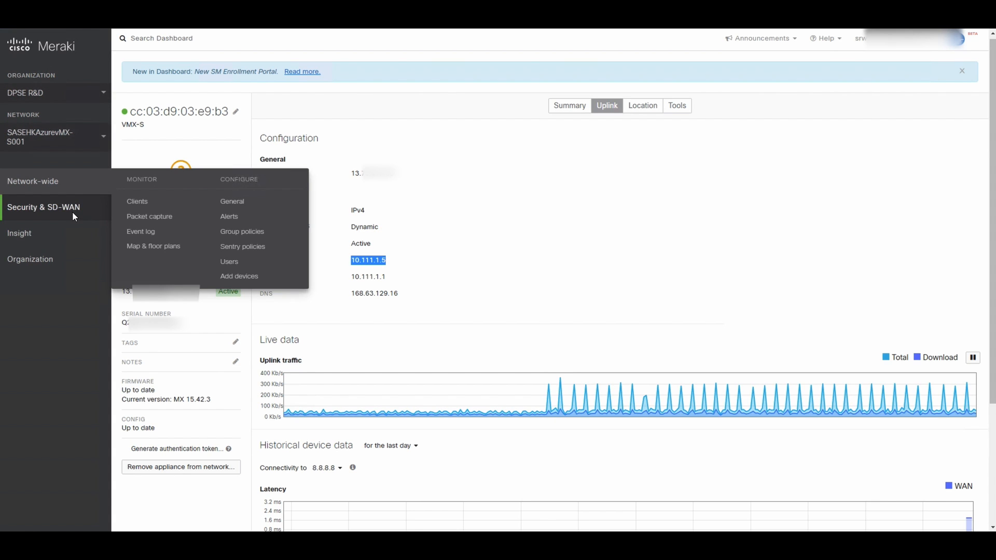
mouse_move(77, 214)
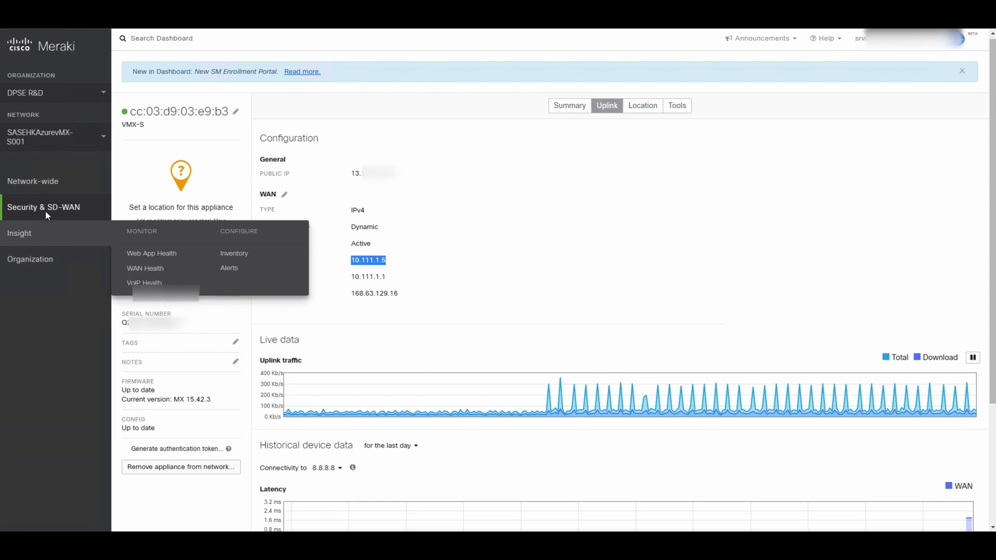
mouse_move(38, 270)
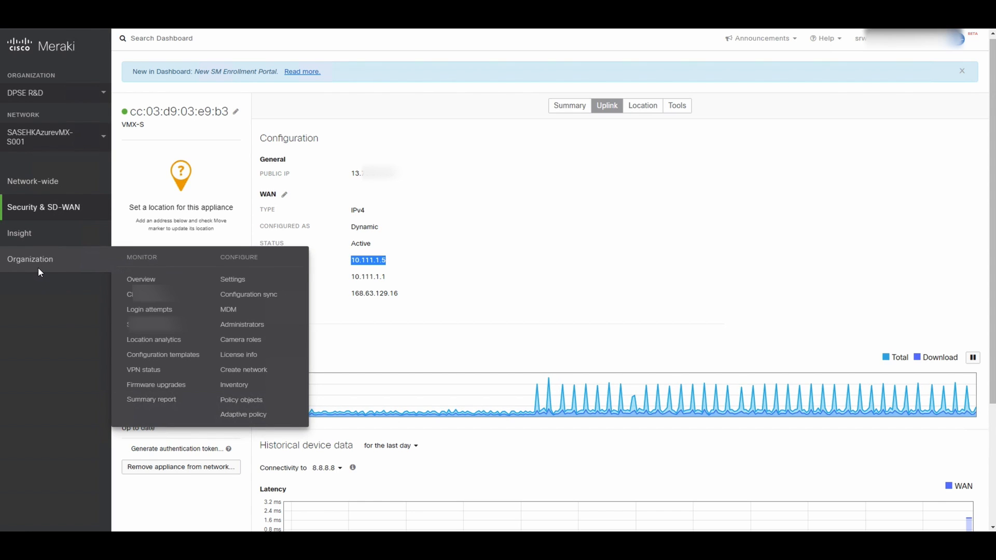
left_click(144, 370)
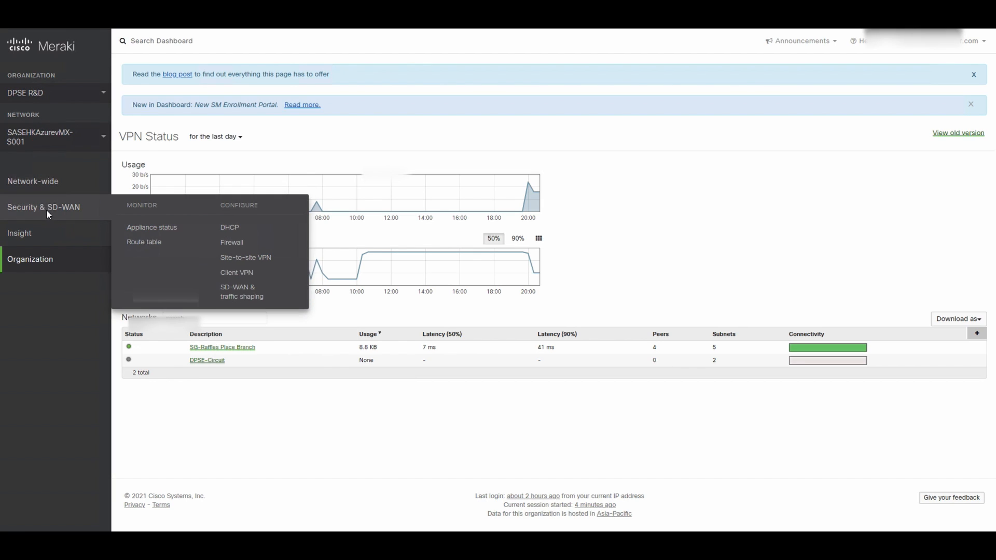
Set SASEHKAzurevMX-S001's site-to-site VPN type to Spoke and add SG-Raffles Place Branch as hub
left_click(268, 265)
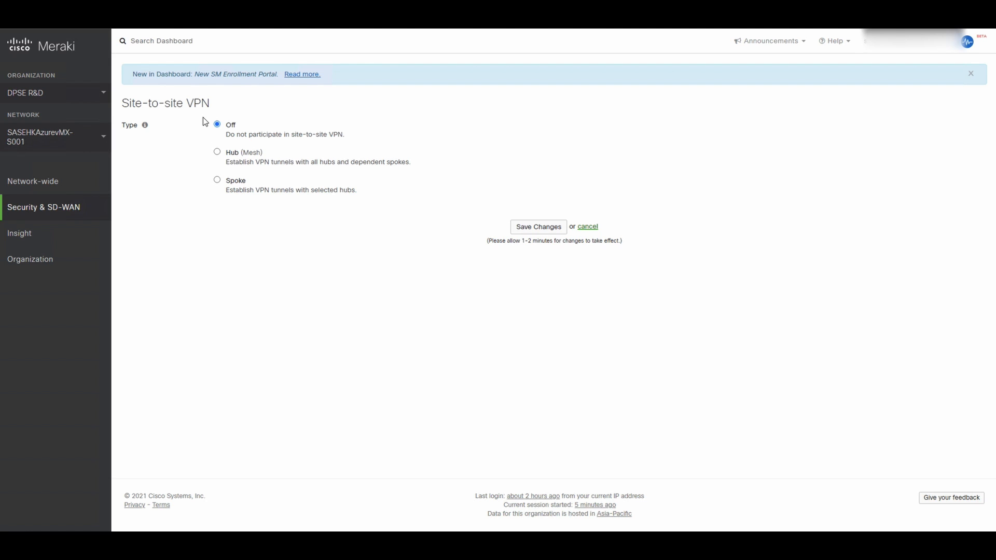
left_click(218, 181)
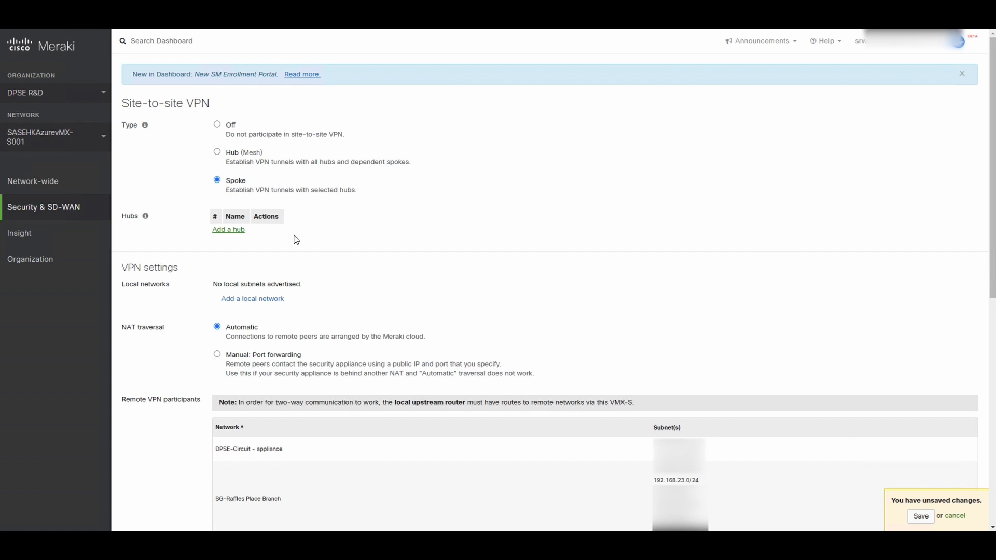
left_click(231, 230)
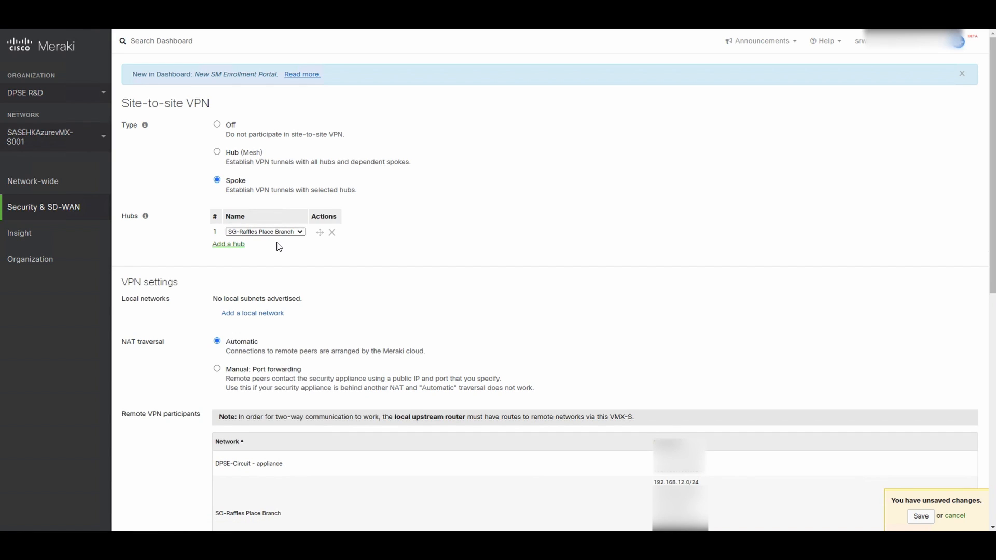
Add a local network row and name it HKSASEDemo-subnet, correcting typos along the way
left_click_drag(273, 242, 296, 279)
left_click(259, 314)
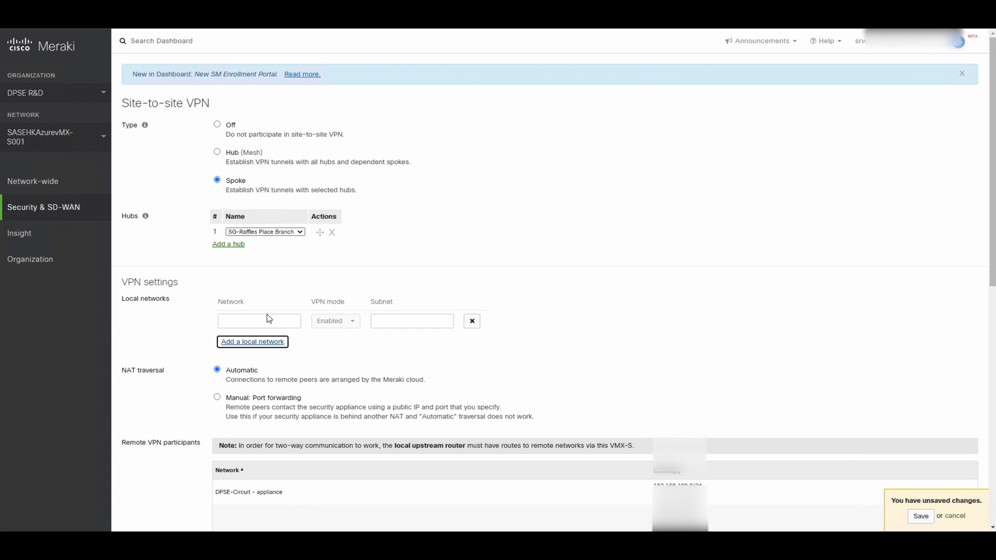
left_click(275, 319)
type("H")
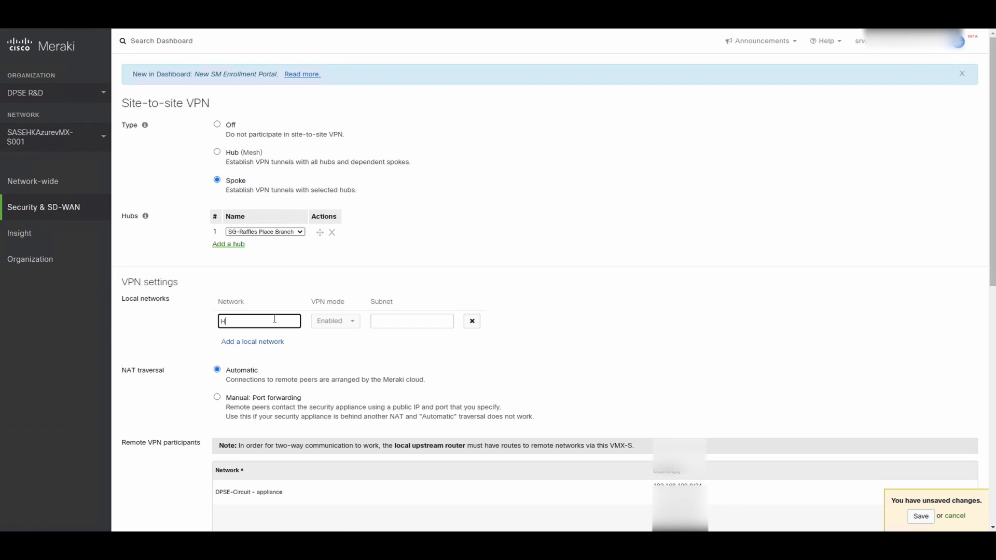
type("KSASEDEm")
key("BackSpace")
key("BackSpace")
type("ecmo")
key("BackSpace")
key("BackSpace")
key("BackSpace")
type("emoS-Se")
key("BackSpace")
type("subnet")
Begin entering the local network's subnet as 10.111.1
left_click(401, 326)
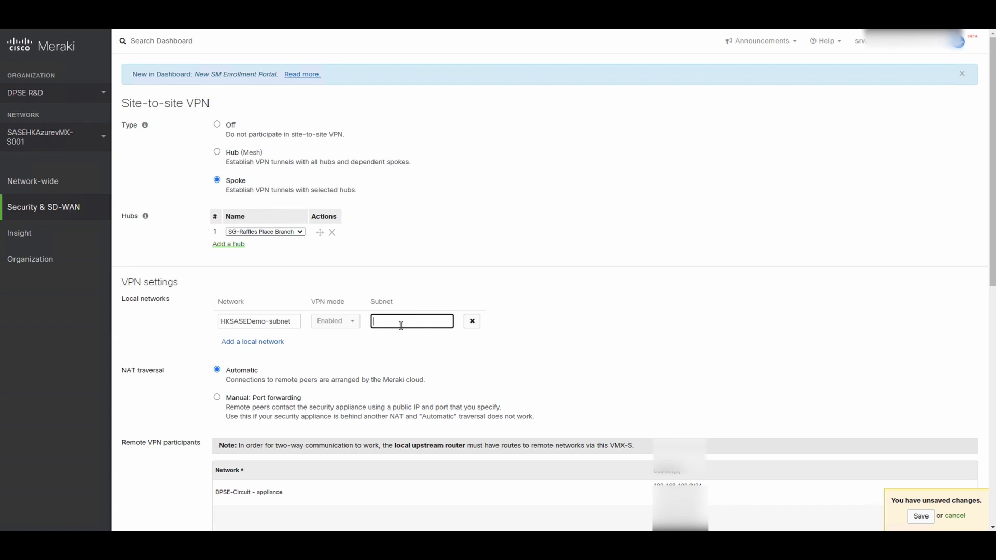
type("10.111.1.")
left_click_drag(407, 322, 368, 322)
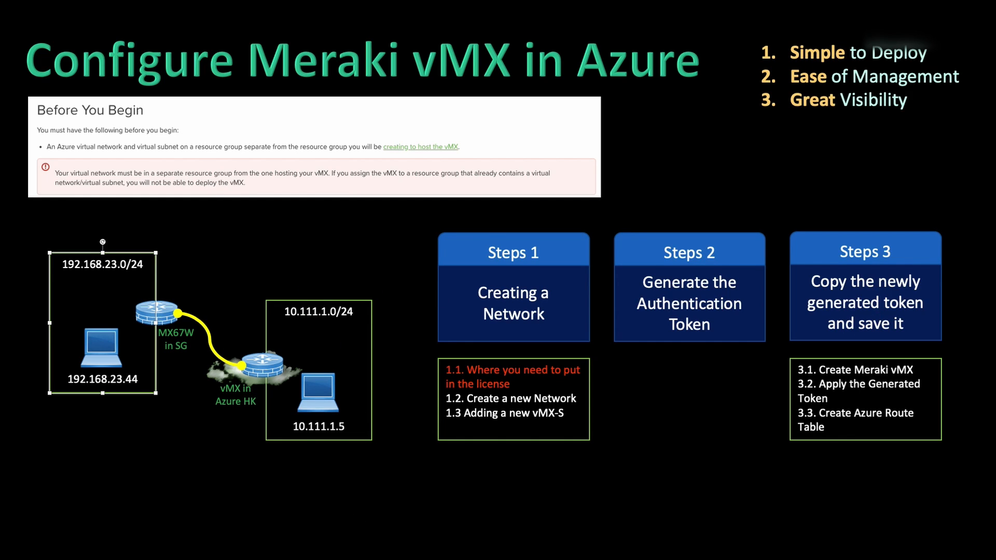
Complete the subnet as 10.111.1.0/24 and save, which fails with 'Settings could not be saved.'
left_click_drag(264, 292, 373, 327)
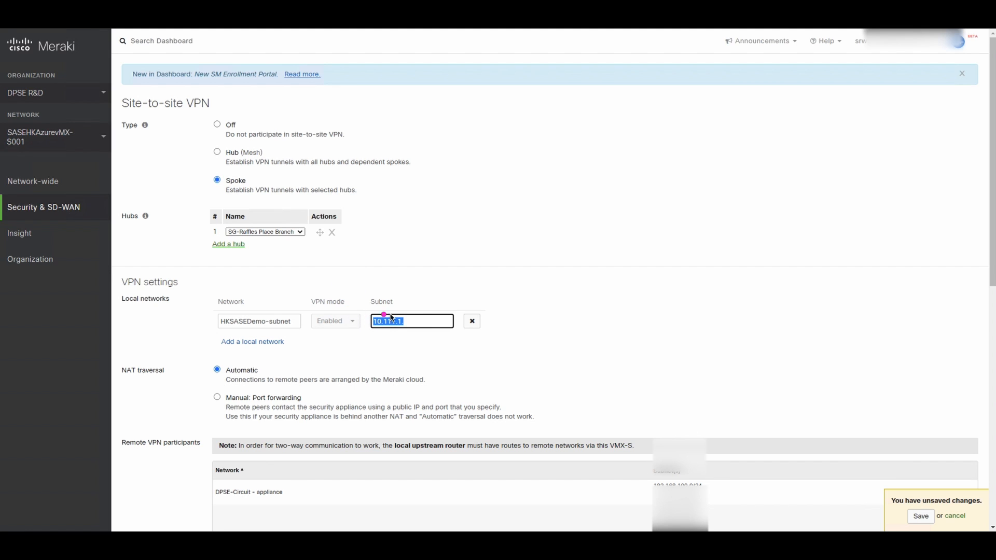
left_click(417, 323)
type("0/24")
left_click(254, 342)
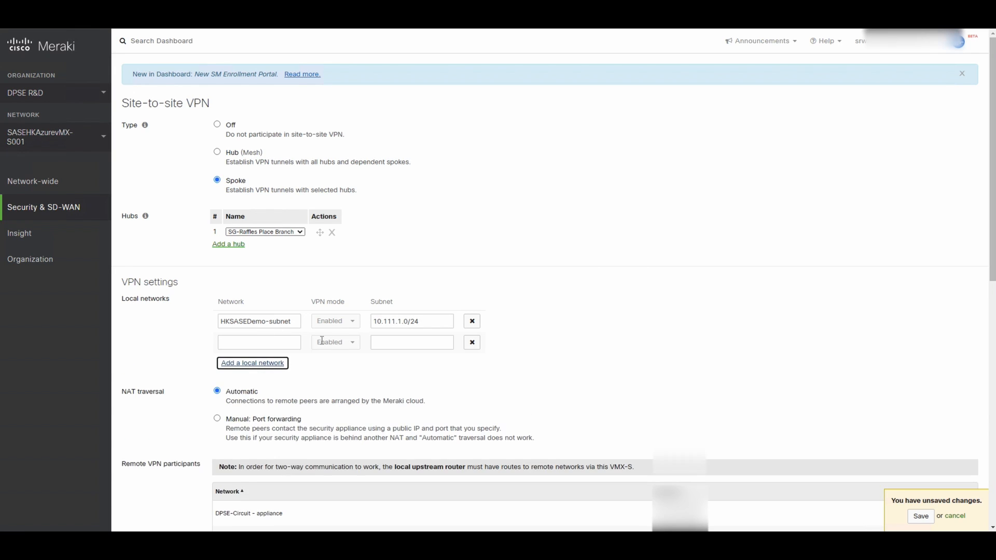
left_click(921, 517)
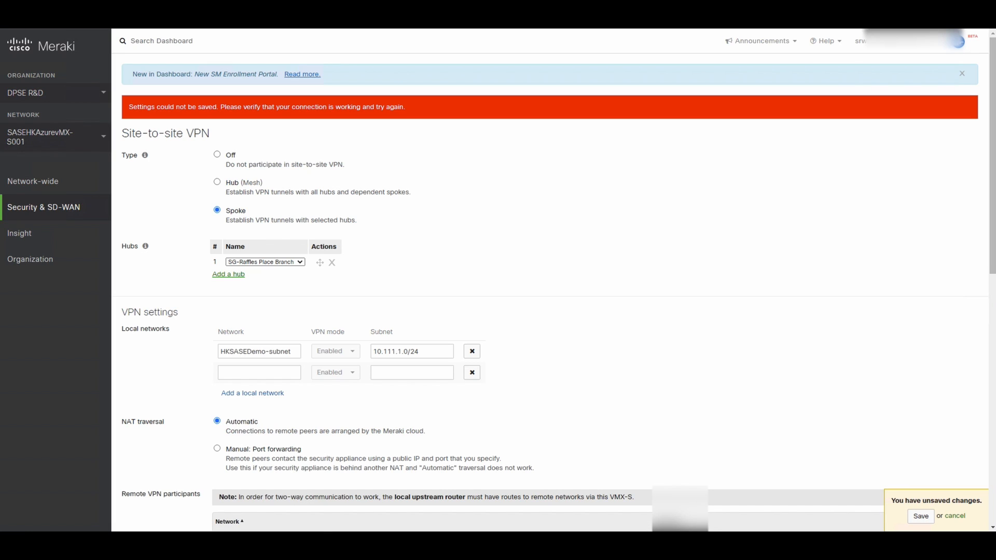
Sign out of the Meraki dashboard from the account menu
left_click_drag(992, 190, 992, 191)
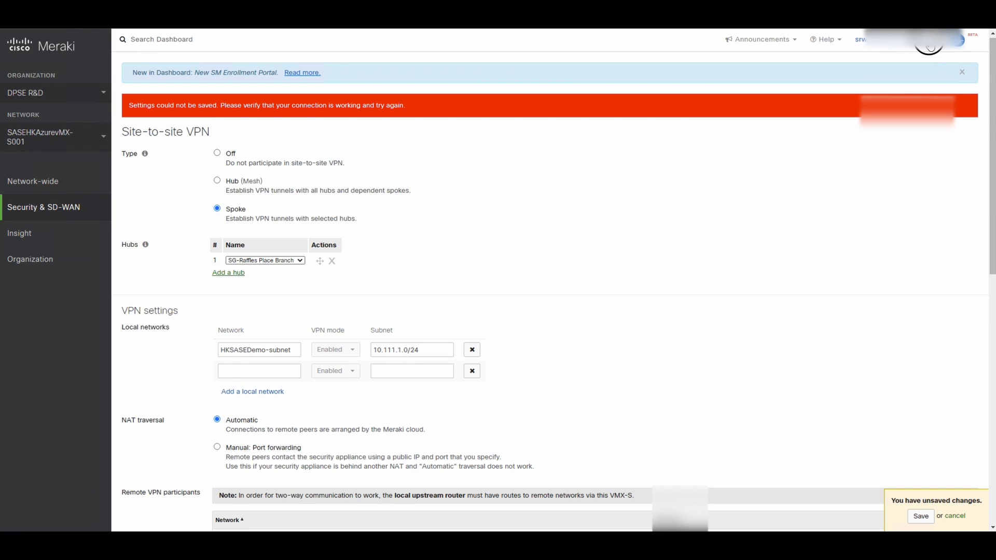
left_click(931, 45)
left_click(886, 82)
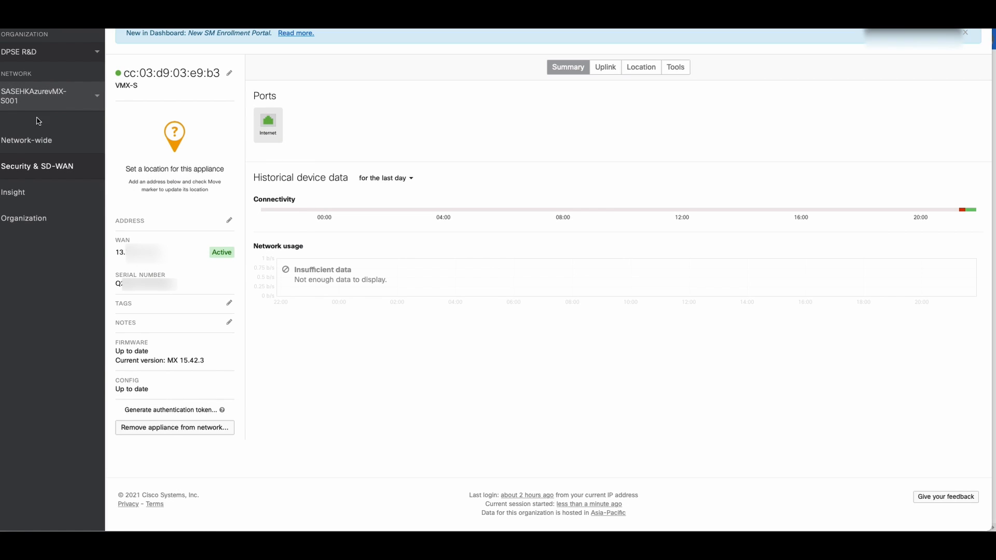
After logging back in, reopen Site-to-site VPN and set the type to Spoke again
mouse_move(29, 164)
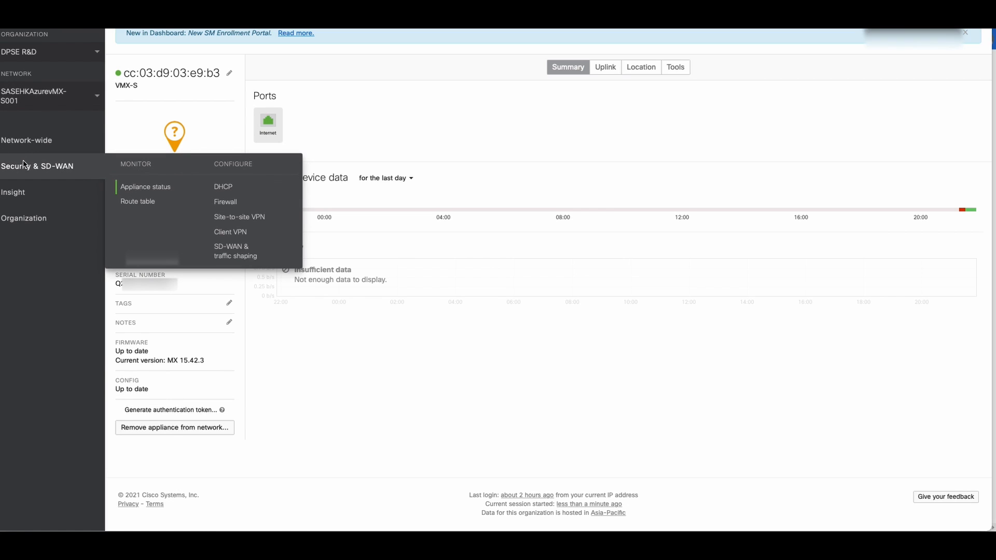
left_click(230, 218)
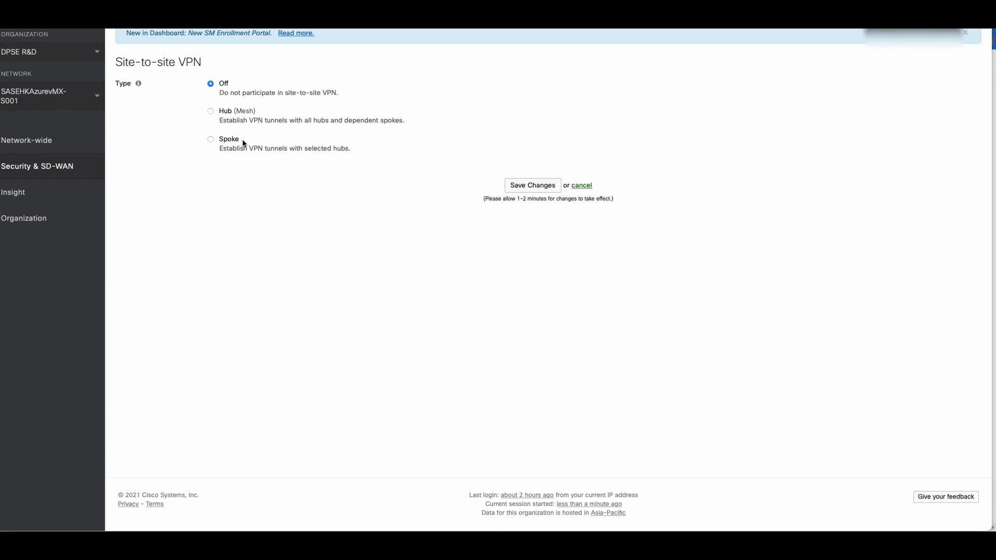
left_click(211, 140)
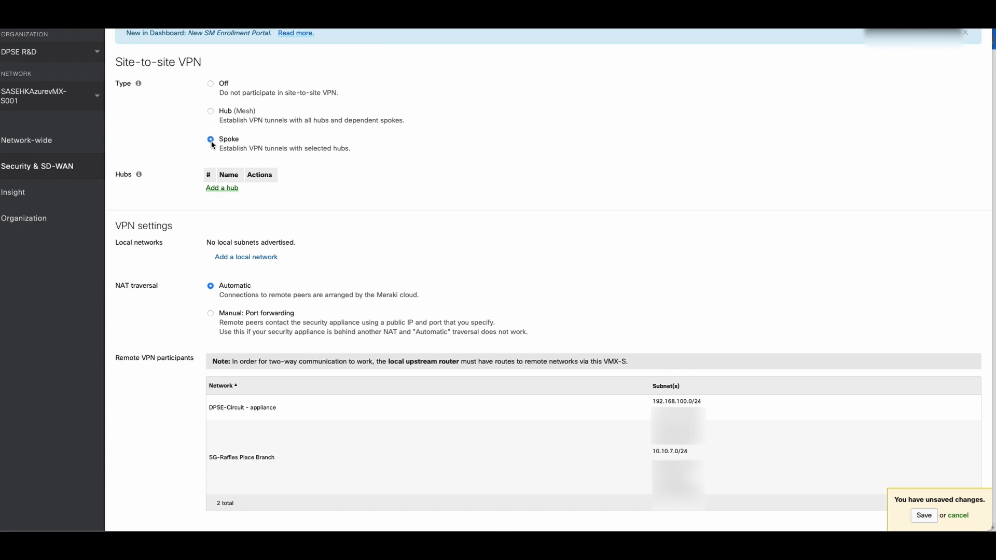
Add SG-Raffles Place Branch as the spoke's VPN hub
left_click(222, 189)
left_click(263, 192)
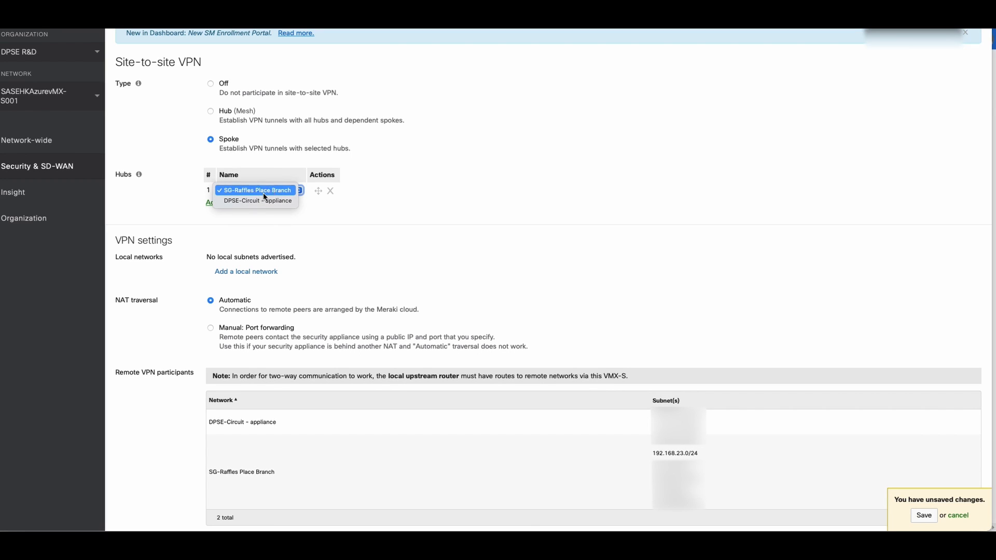
left_click(263, 192)
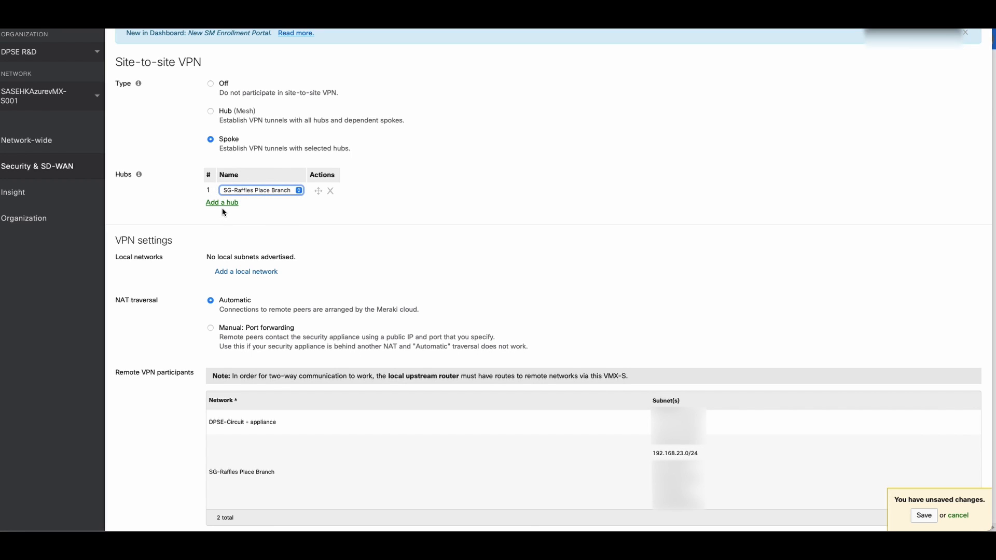
Add local network HKSASEDemo-Subnet with subnet 10.111.1.0/24
left_click(252, 282)
left_click(250, 277)
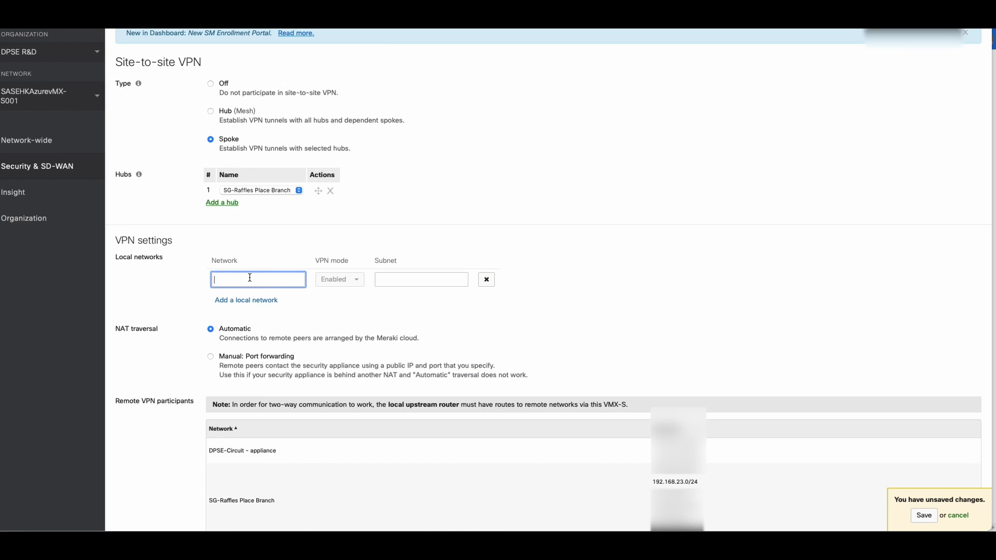
type("HKSASEDemo-Subnet")
left_click(383, 281)
type("1")
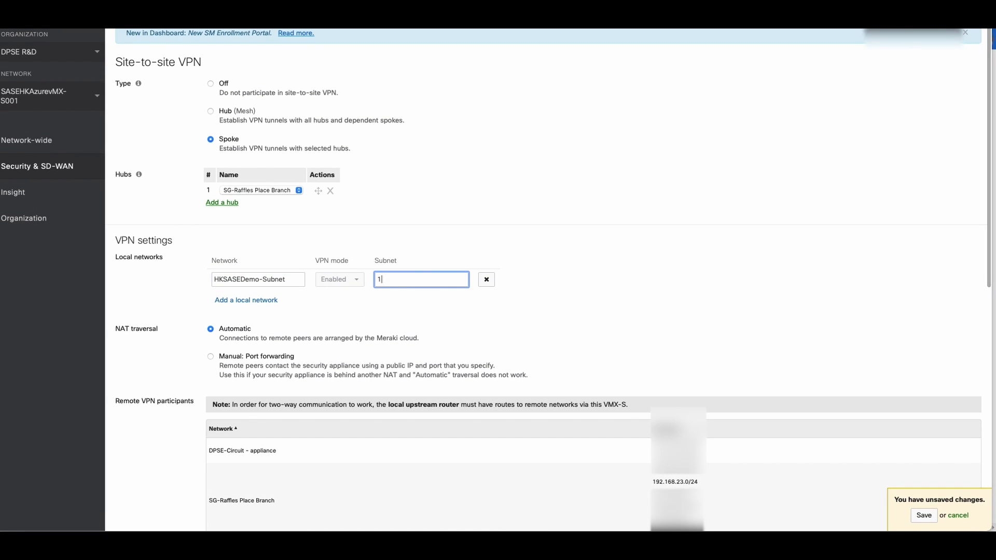
type("0.111.1.0")
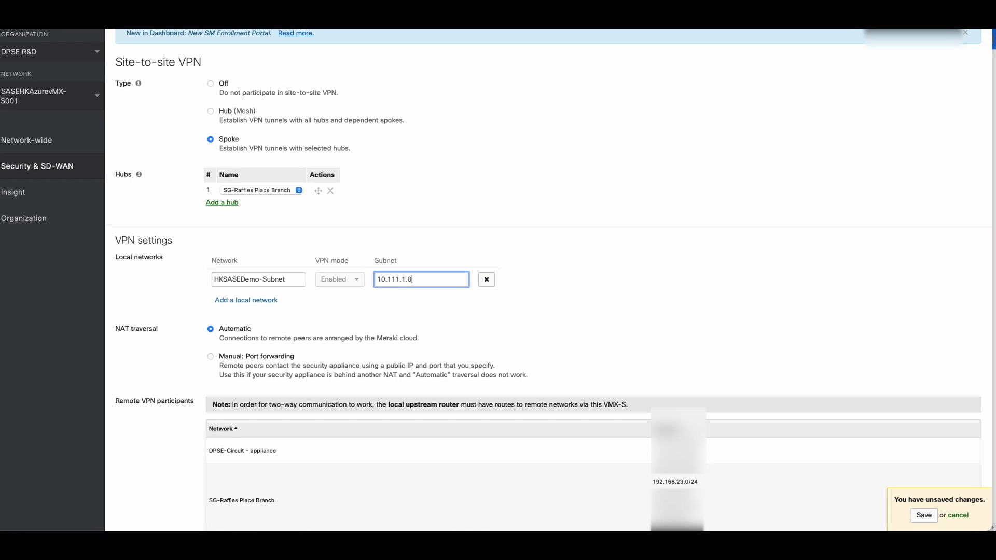
type("/24")
left_click(392, 322)
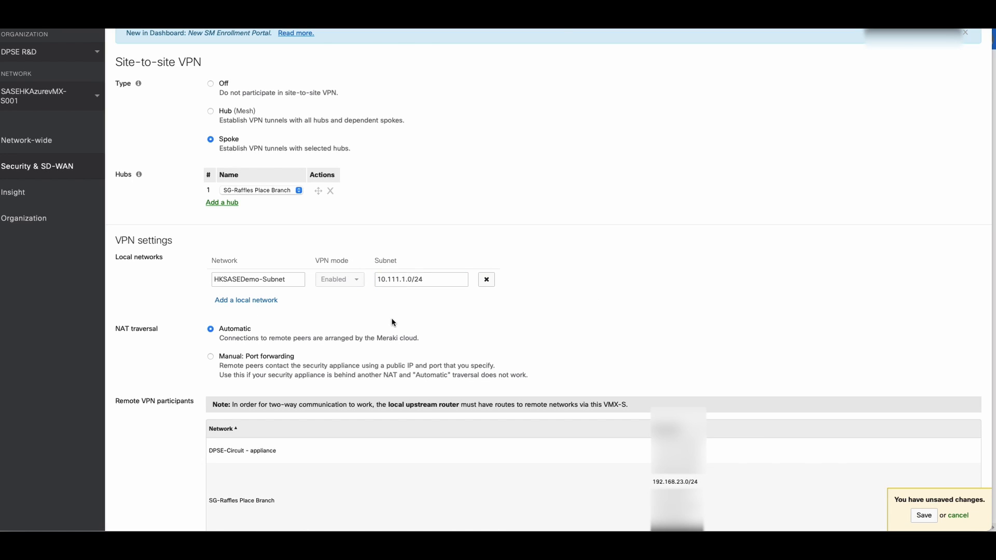
Save the site-to-site VPN configuration changes in the Meraki dashboard
left_click(923, 517)
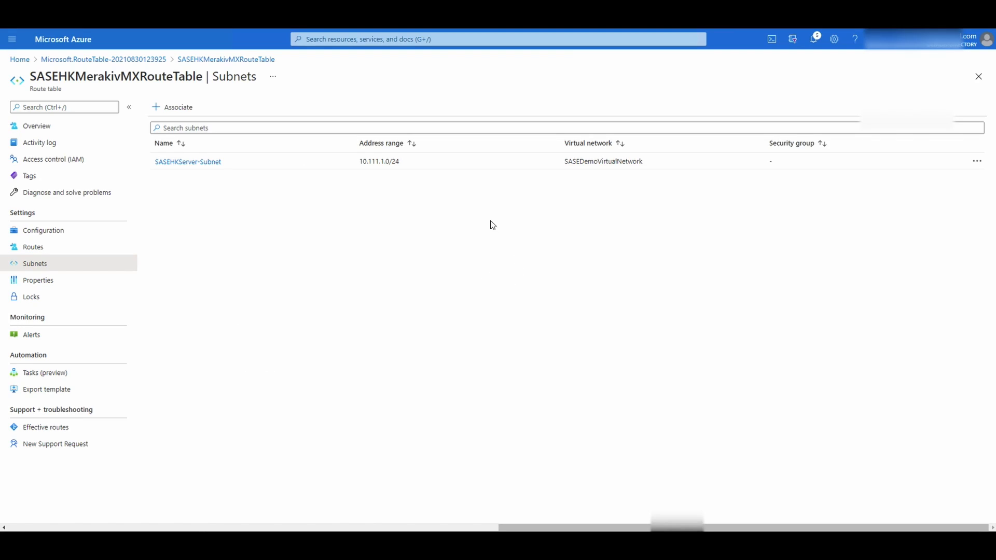
In the second Command Prompt, ping 10.111.1.5 and mark its reply lines
mouse_move(343, 542)
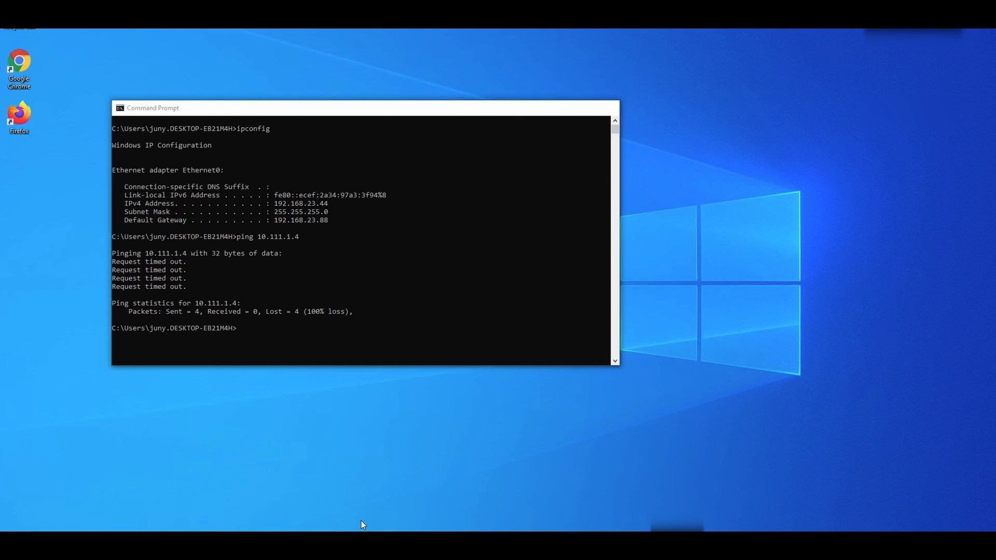
left_click(361, 521)
left_click(322, 288)
key("Up")
key("Up")
key("Down")
key("BackSpace")
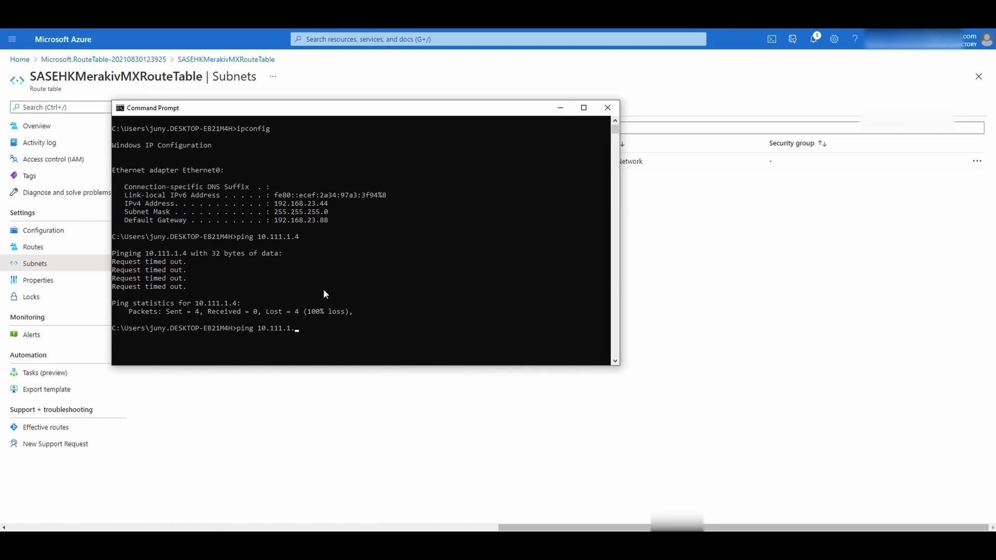
type("5")
key("Return")
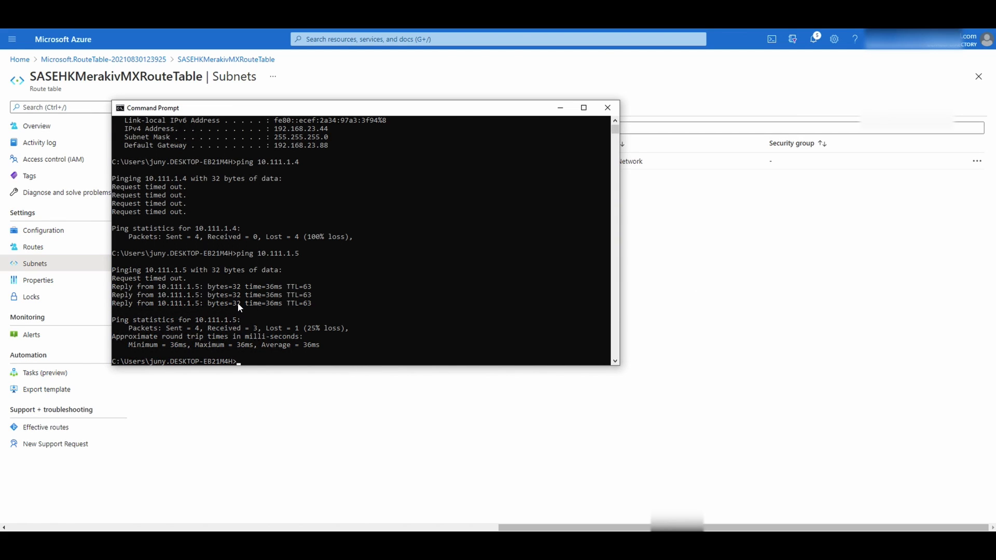
left_click_drag(311, 303, 117, 283)
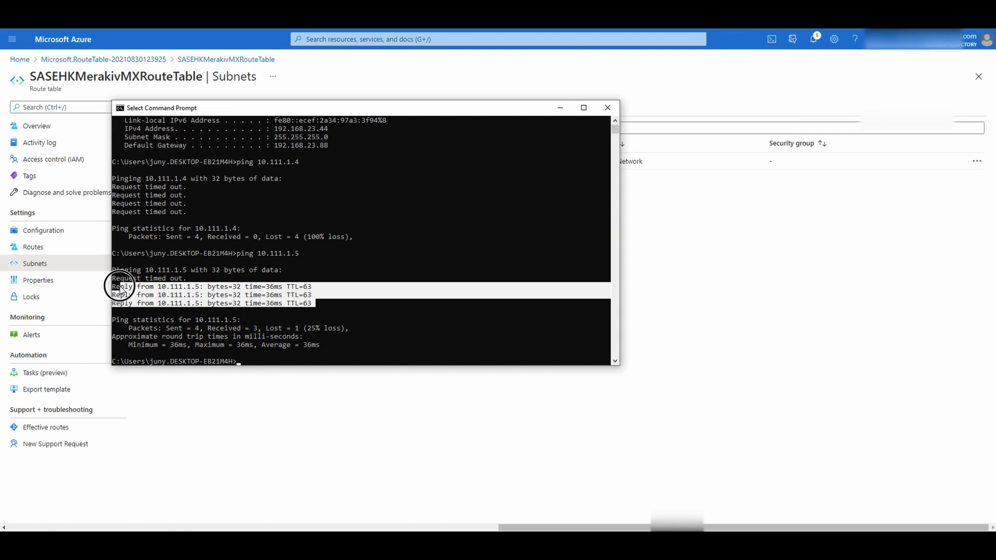
left_click(374, 345)
Ping the Azure VM at 10.111.1.4 again
key("Up")
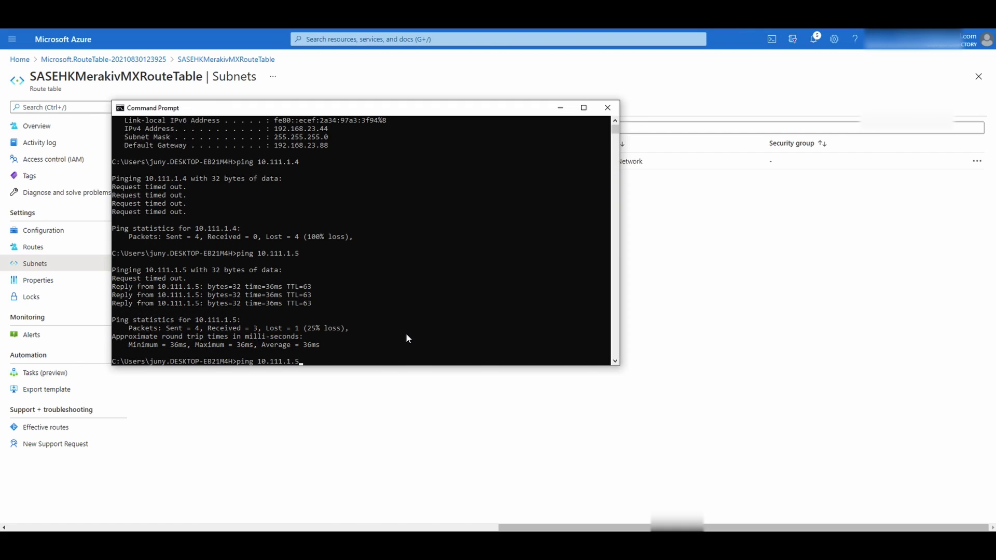
key("BackSpace")
type("4")
key("Return")
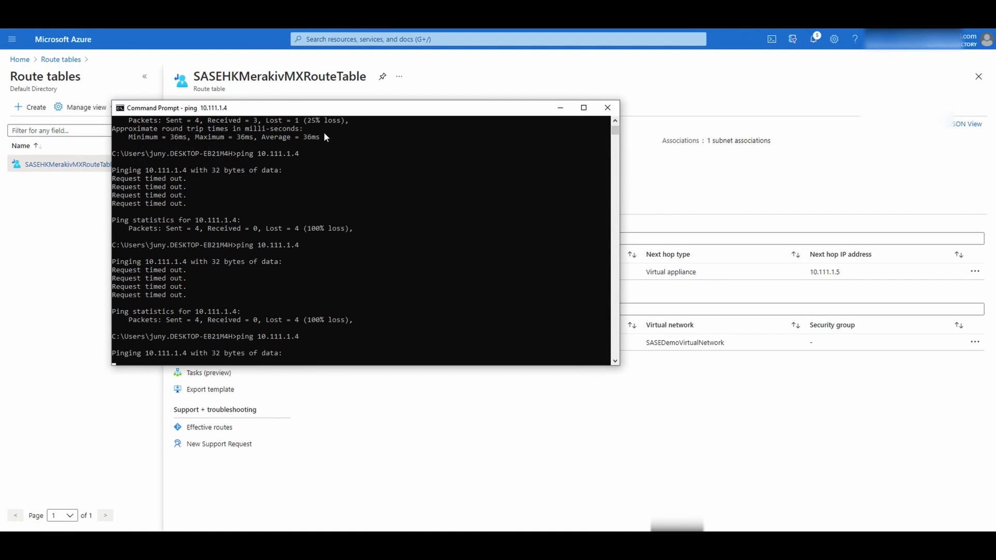
Launch Remote Desktop Connection and connect to 10.111.1.4
left_click(103, 547)
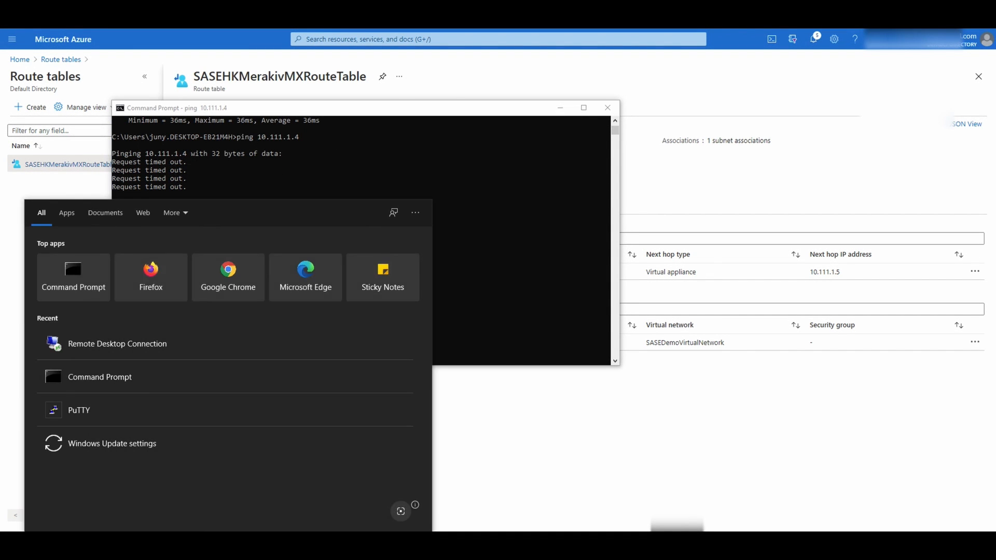
left_click(118, 344)
type("10.111.1.4")
key("Return")
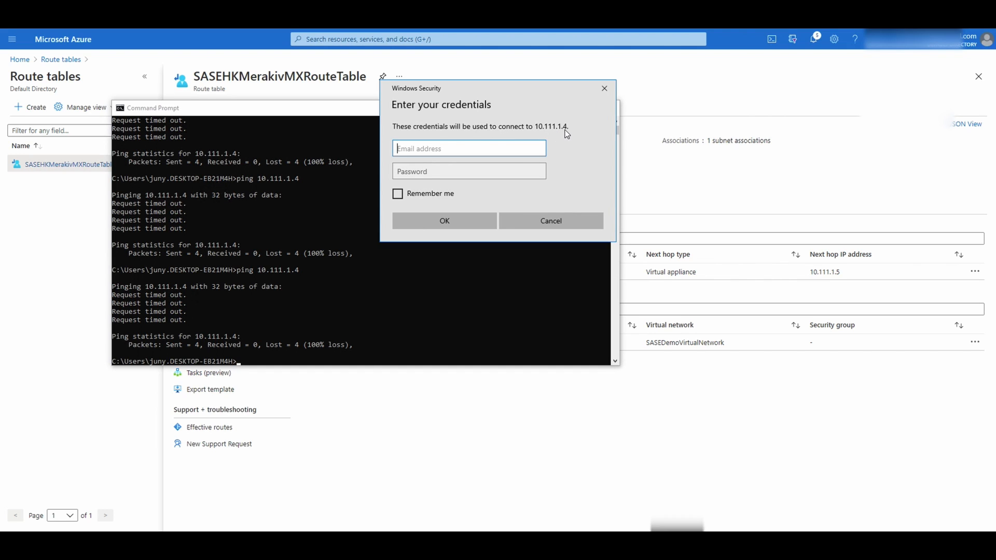
Sign in with the VM account's username and password, accepting the unverified certificate
left_click(481, 147)
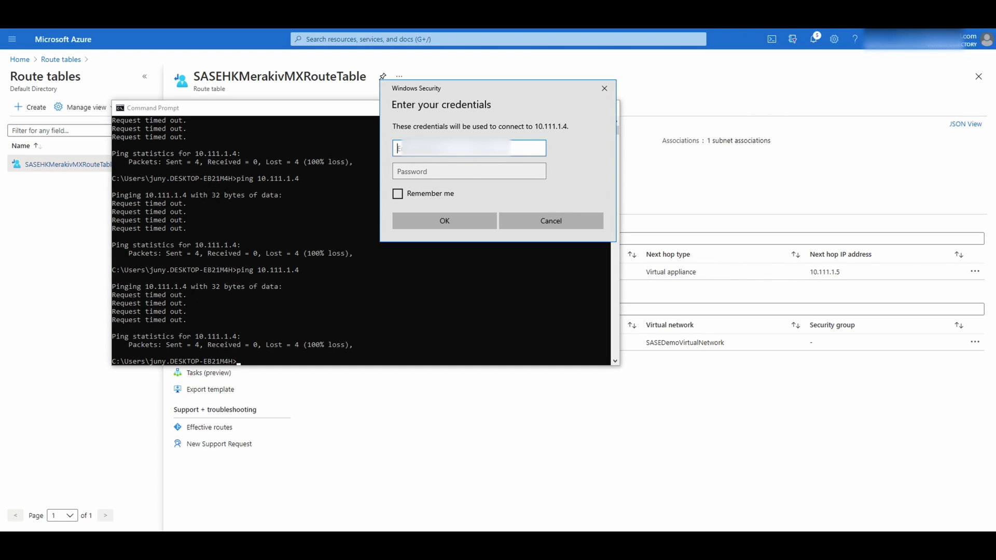
type("d")
type("••••••••••••••")
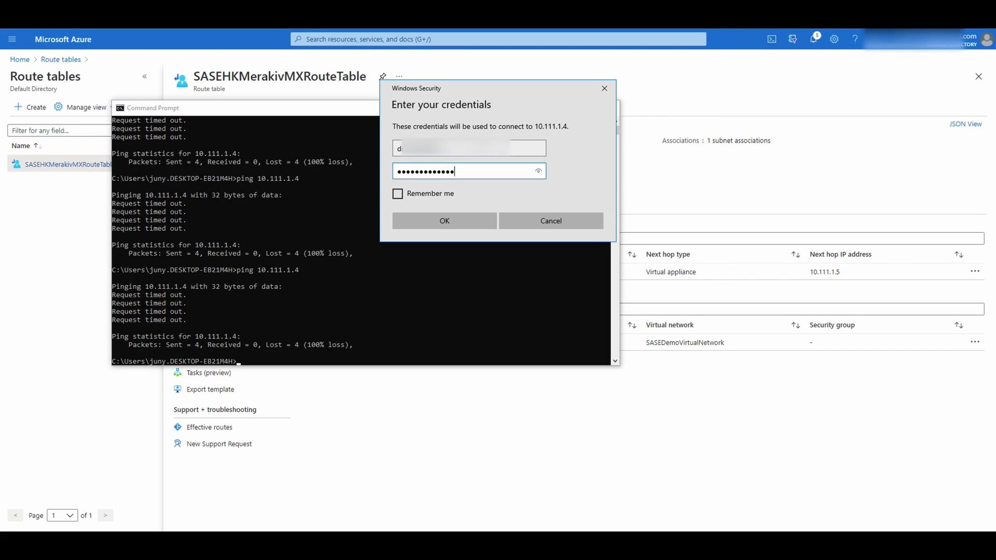
key("Return")
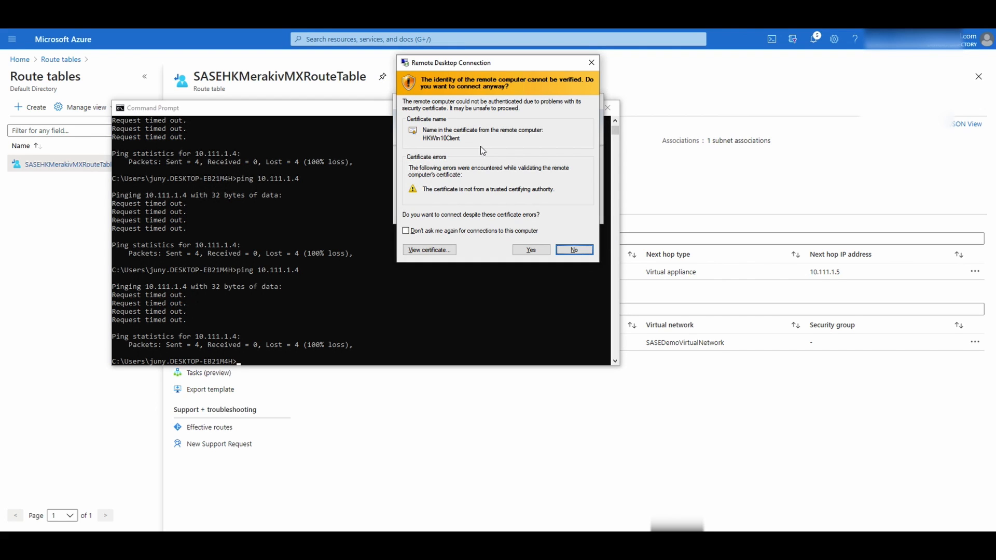
left_click(531, 251)
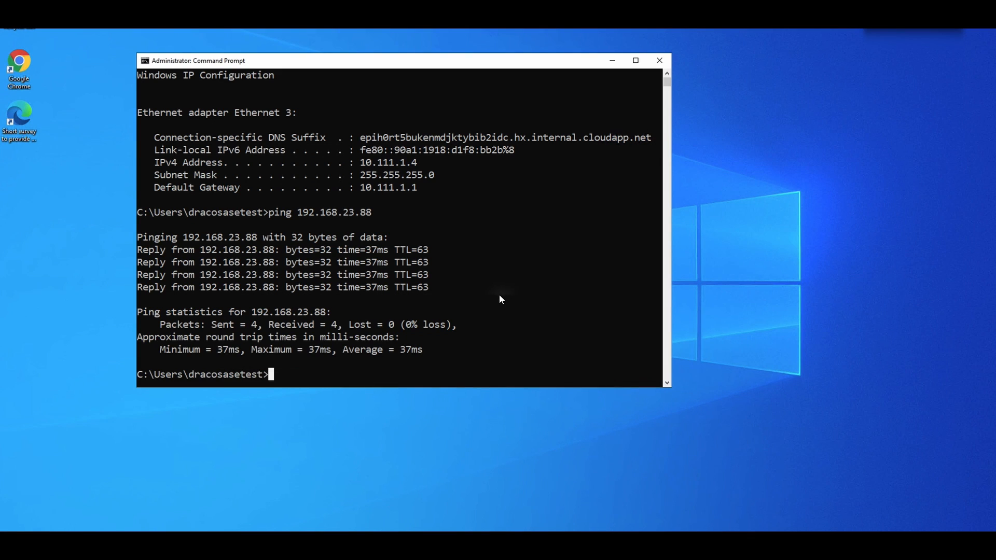
Run ipconfig in the remote console and highlight the default gateway 10.111.1.1
left_click(496, 300)
type("ipconfig")
key("Return")
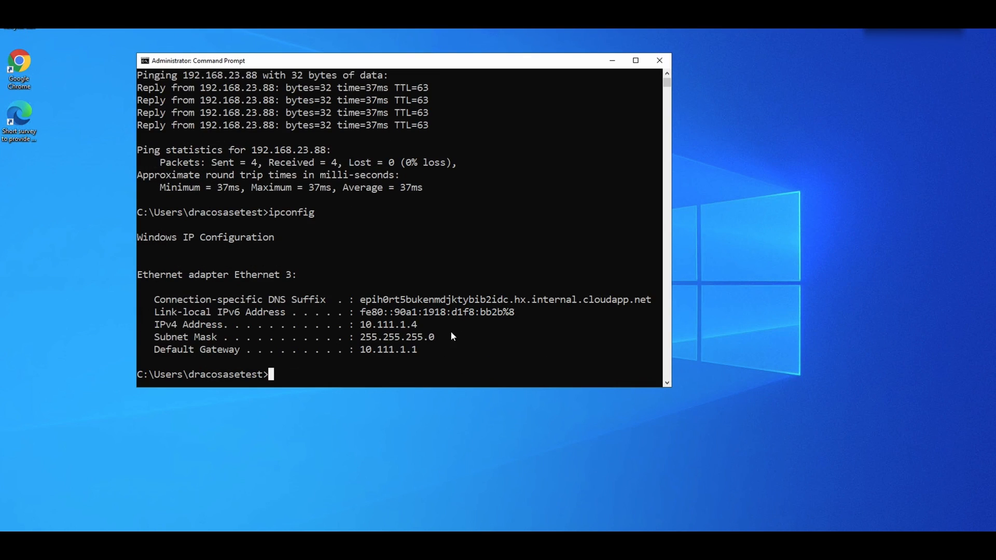
left_click_drag(359, 349, 431, 355)
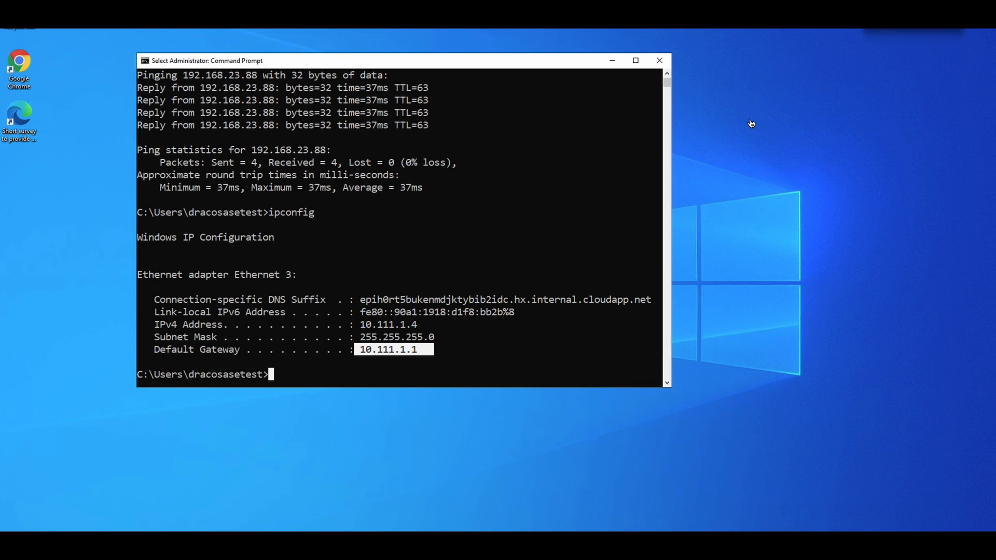
Disconnect the remote desktop session and close the local Command Prompt
key("super")
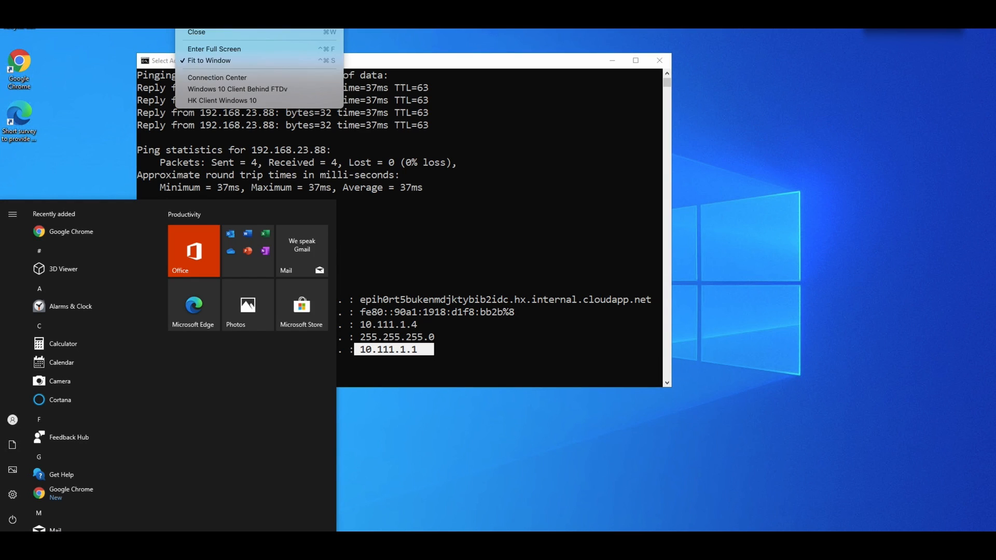
left_click(237, 89)
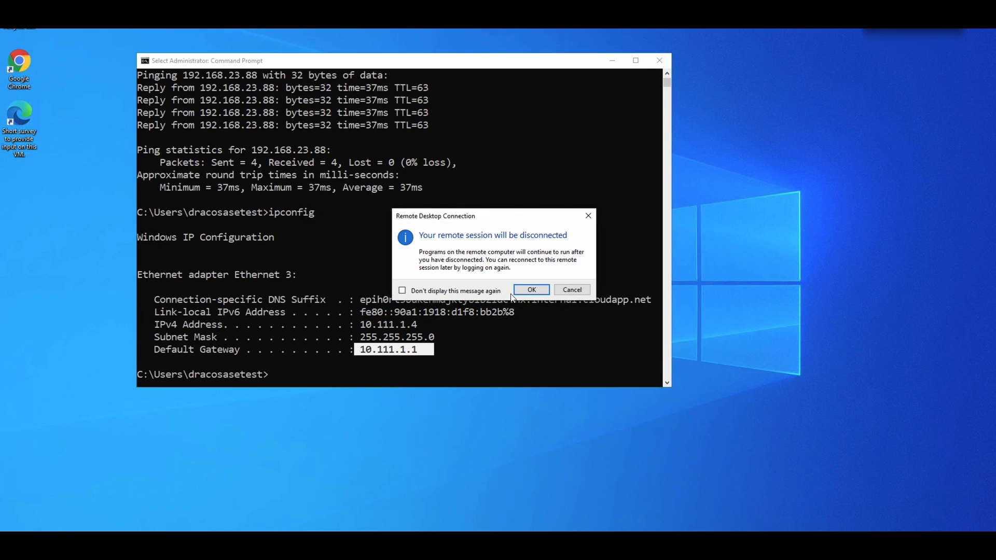
left_click(519, 294)
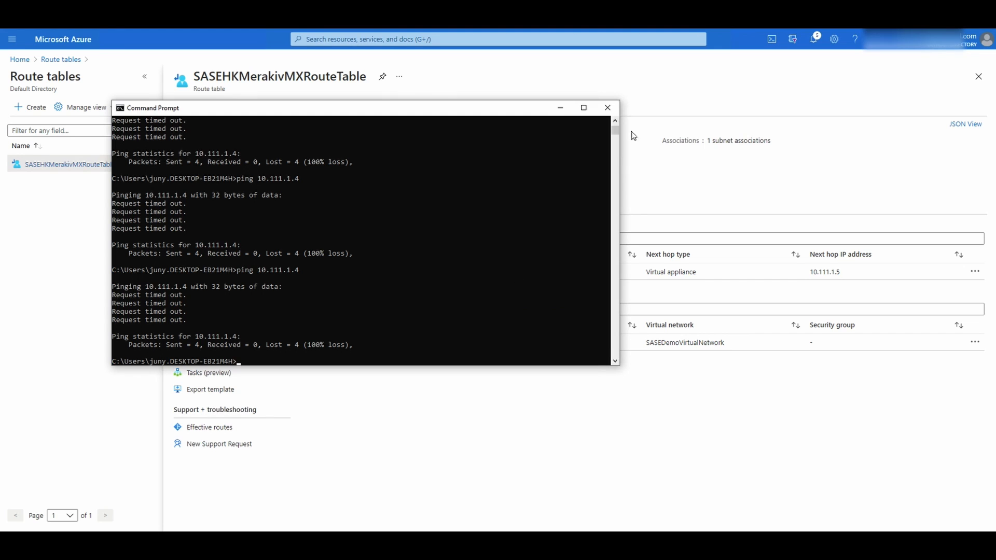
left_click(607, 107)
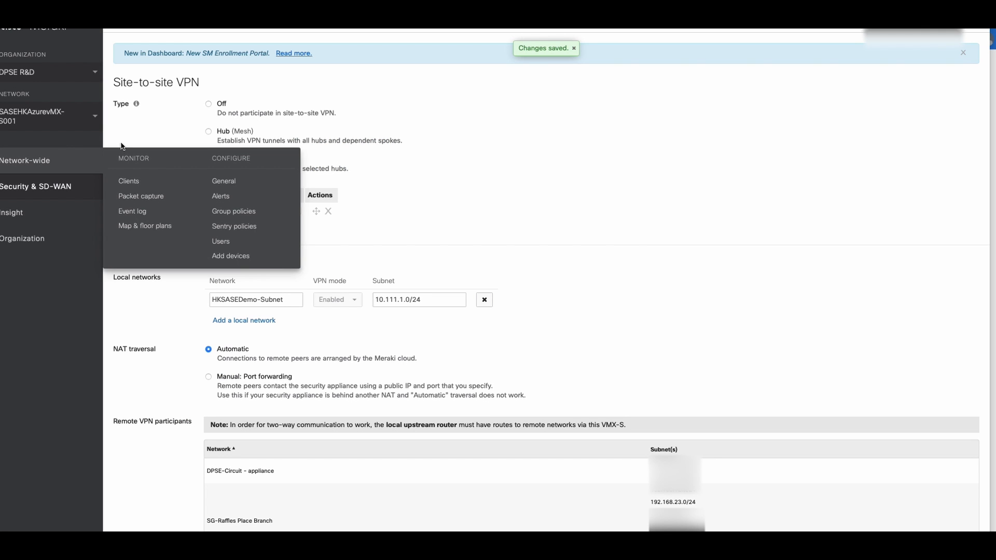
Scroll through the saved Site-to-site VPN page before the closing slide
scroll(497, 196, "down", 3)
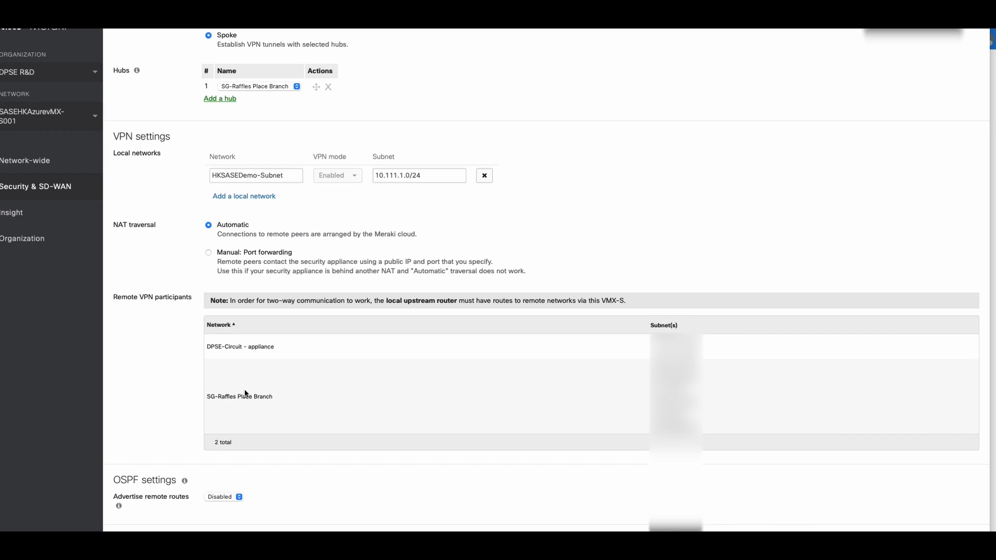
scroll(258, 399, "up", 3)
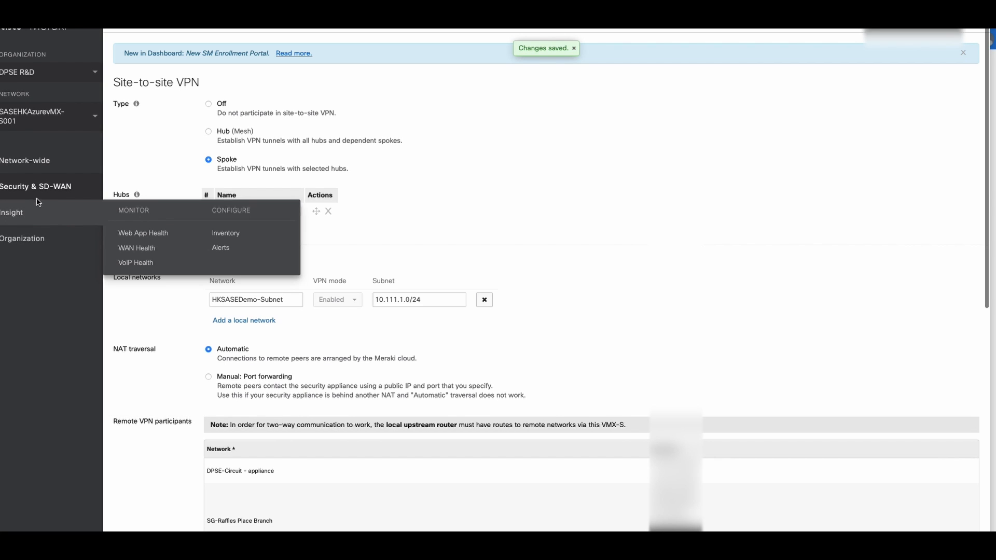
mouse_move(51, 183)
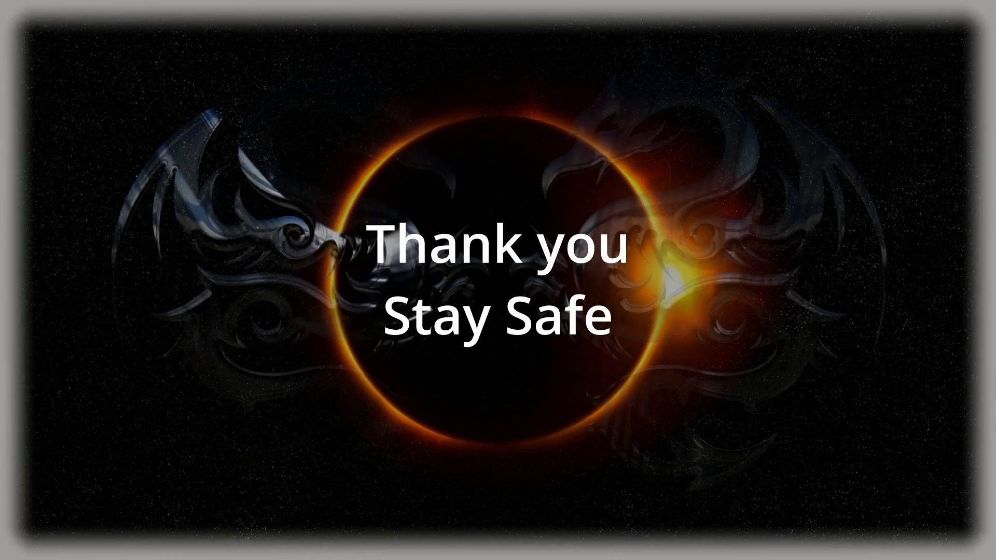